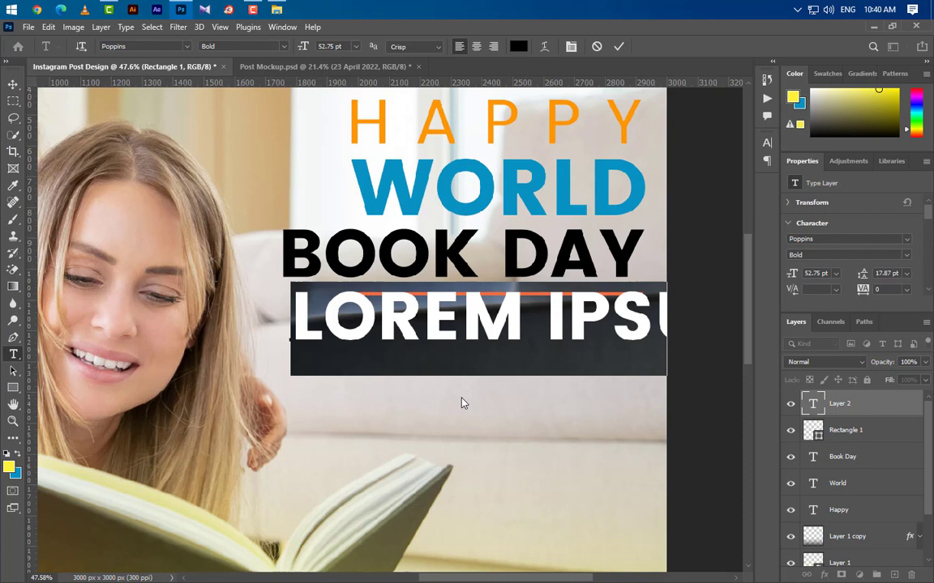
Enter the date text 23 APRIL 2022 below BOOK DAY
{"action": "type", "text": "23"}
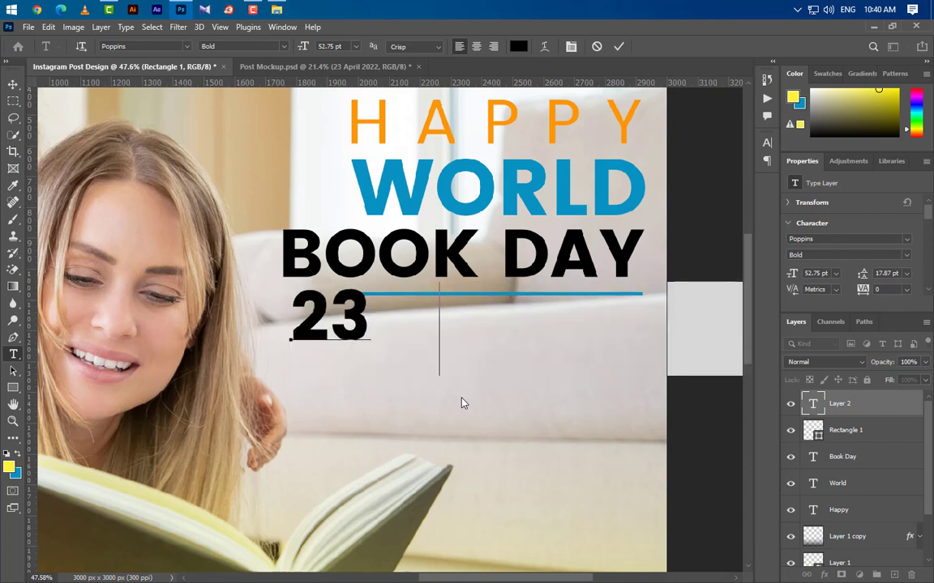
{"action": "type", "text": " APRIL"}
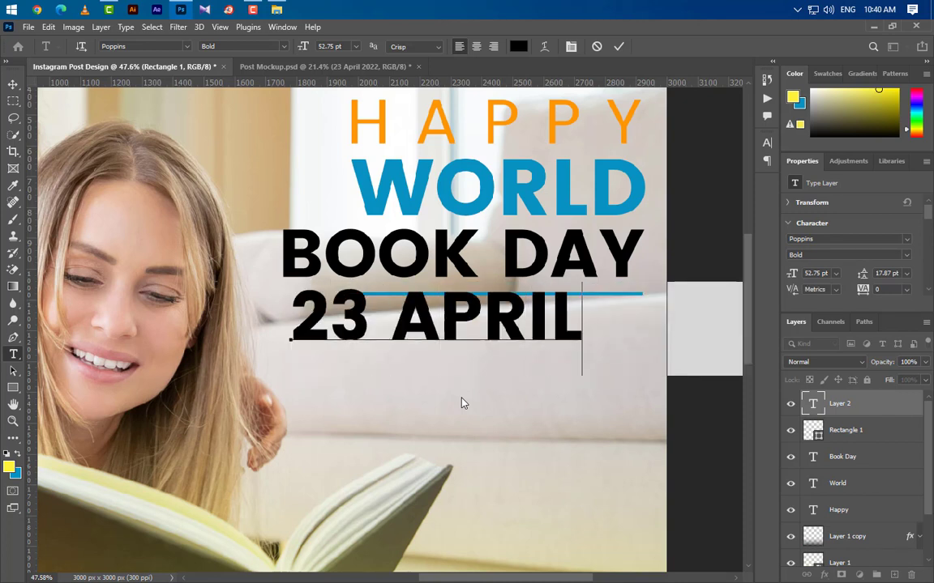
{"action": "type", "text": " 202"}
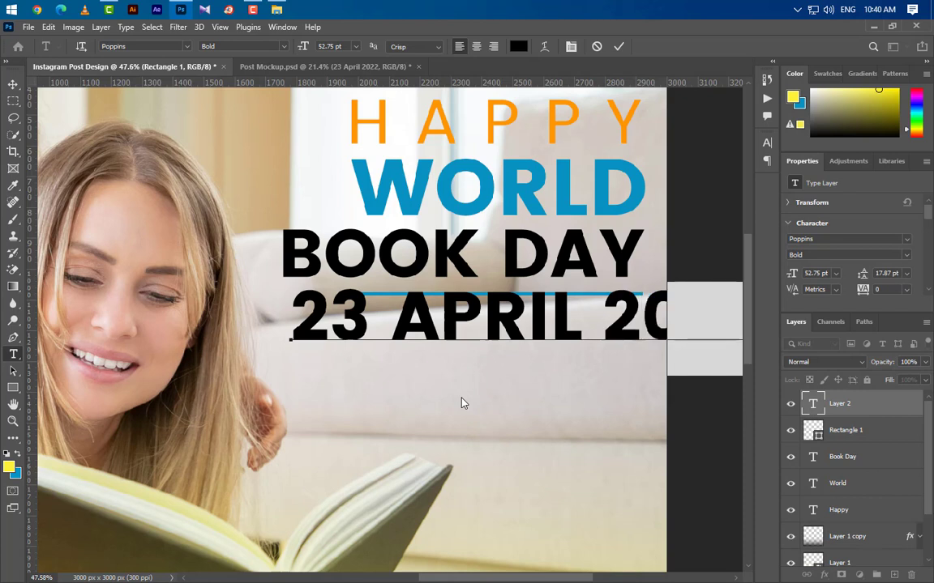
{"action": "left_click", "coordinate": [618, 47]}
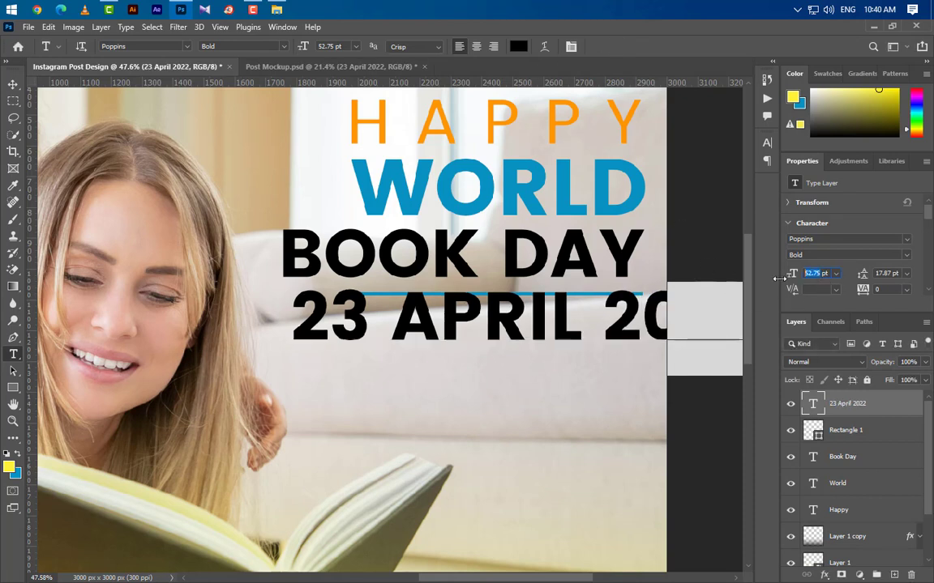
Set the date text to 33.75 pt SemiBold and align it flush right beneath the blue line
{"action": "type", "text": "33"}
{"action": "key", "text": "Return"}
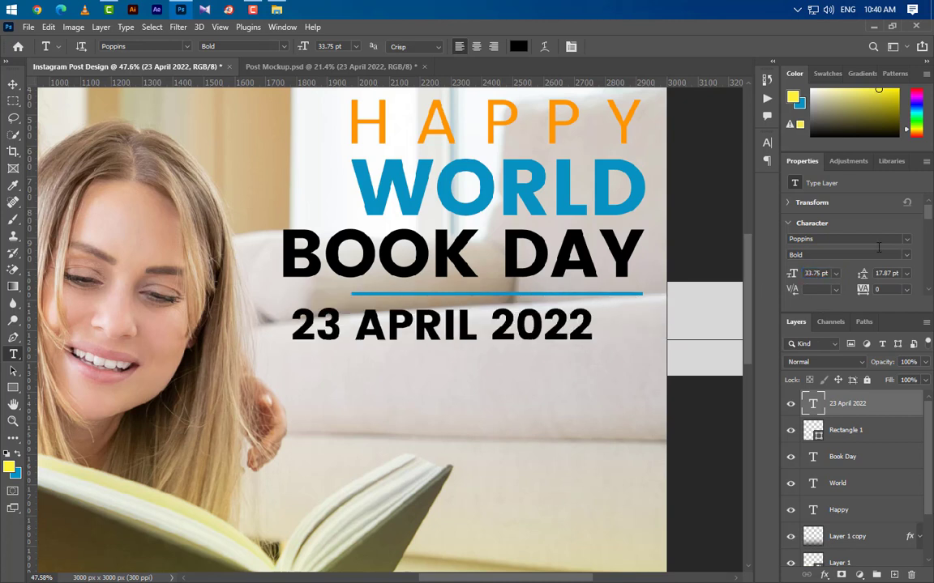
{"action": "left_click", "coordinate": [911, 257]}
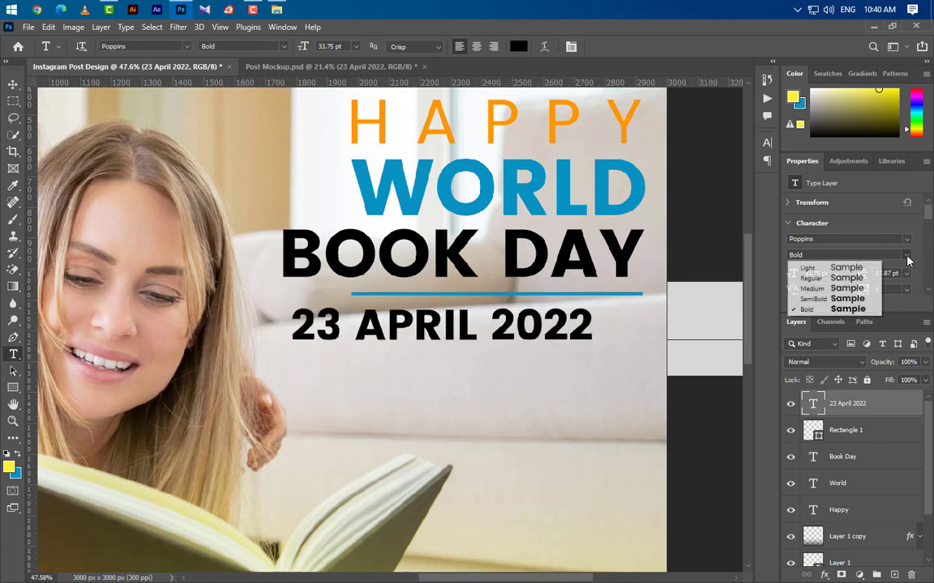
{"action": "left_click", "coordinate": [825, 299]}
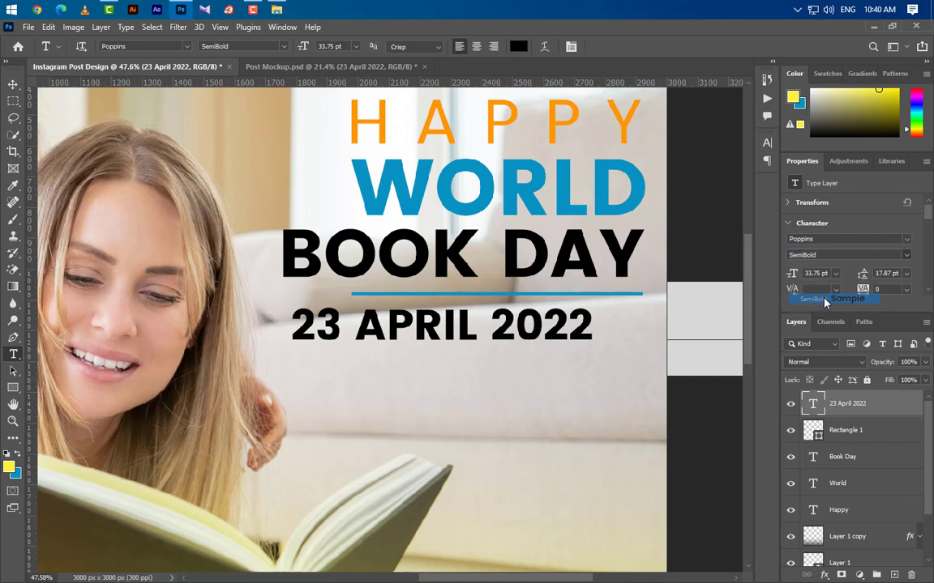
{"action": "left_click", "coordinate": [13, 84]}
{"action": "left_click_drag", "start_coordinate": [554, 343], "coordinate": [583, 324]}
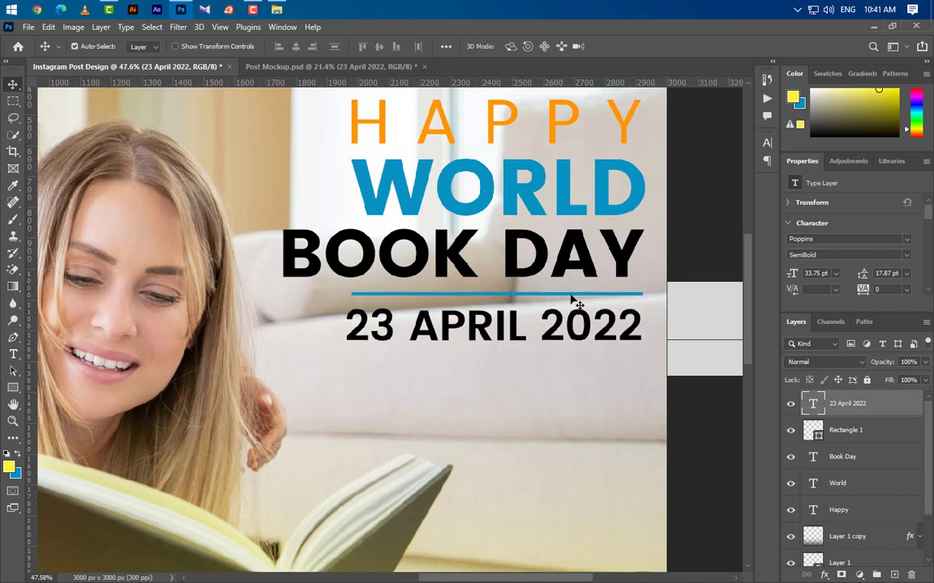
Nudge the blue line between BOOK DAY and the date slightly upward
{"action": "key", "text": "alt+["}
{"action": "key", "text": "Up"}
{"action": "key", "text": "Up"}
{"action": "key", "text": "Up"}
{"action": "key", "text": "Up"}
{"action": "key", "text": "Up"}
{"action": "key", "text": "Up"}
{"action": "key", "text": "Up"}
{"action": "key", "text": "Up"}
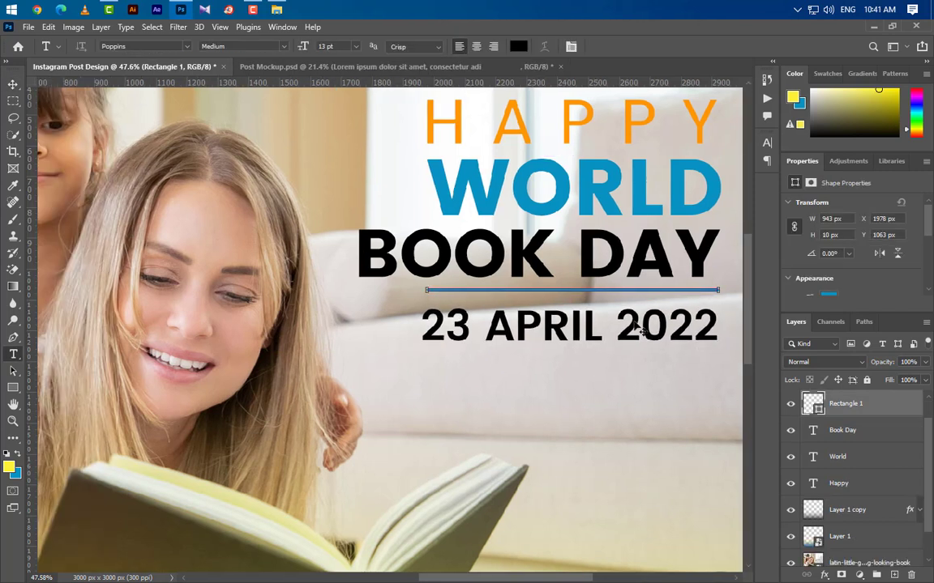
Add a Lorem ipsum paragraph text box below the date, with font size 12.35 pt and leading 17 pt
{"action": "scroll", "coordinate": [278, 308], "scroll_direction": "down", "scroll_amount": 2}
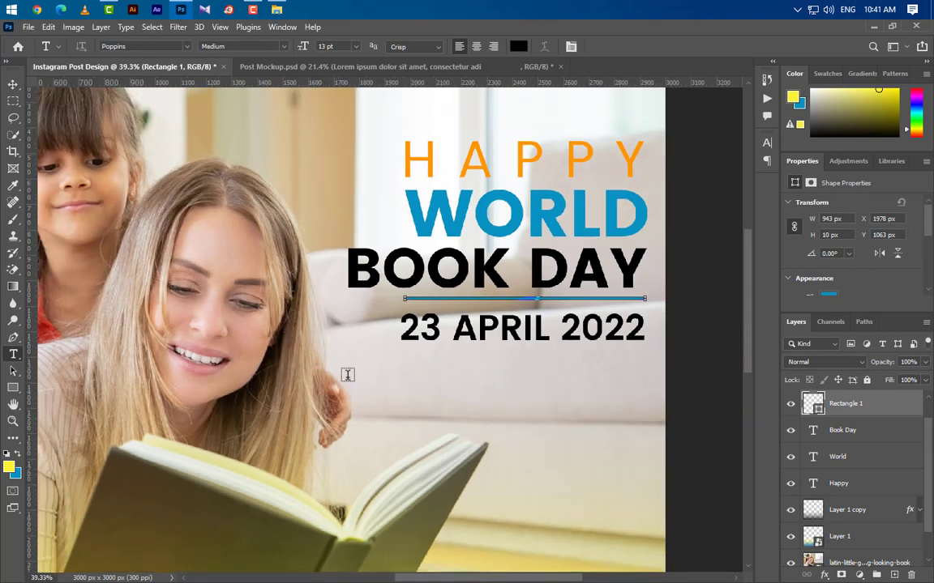
{"action": "left_click_drag", "start_coordinate": [347, 370], "coordinate": [753, 486]}
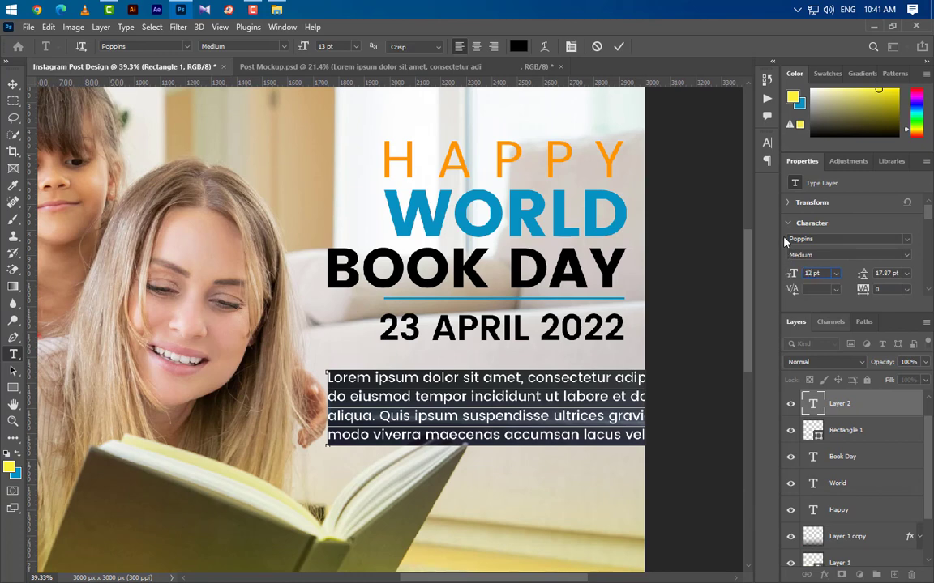
{"action": "type", "text": "12.35"}
{"action": "key", "text": "Return"}
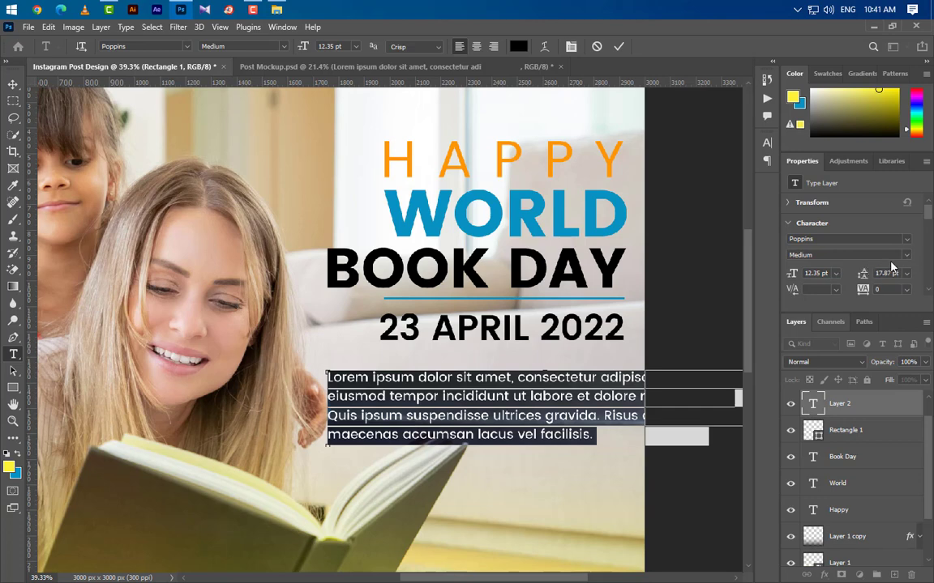
{"action": "type", "text": "17"}
{"action": "key", "text": "Return"}
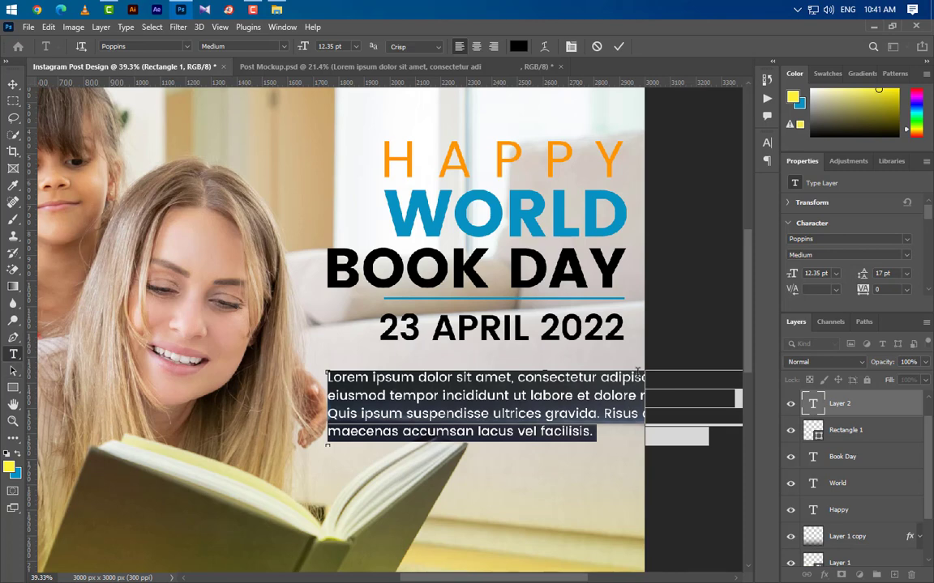
Break the paragraph's lines after "adi" and "incididu" and shorten its text box to show only two lines
{"action": "left_click", "coordinate": [625, 378]}
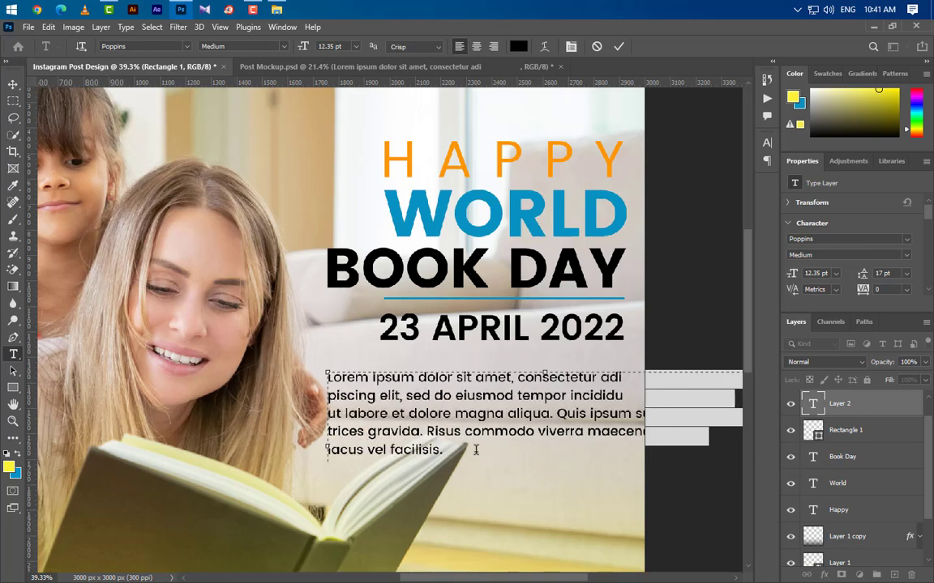
{"action": "scroll", "coordinate": [488, 460], "scroll_direction": "down", "scroll_amount": 1}
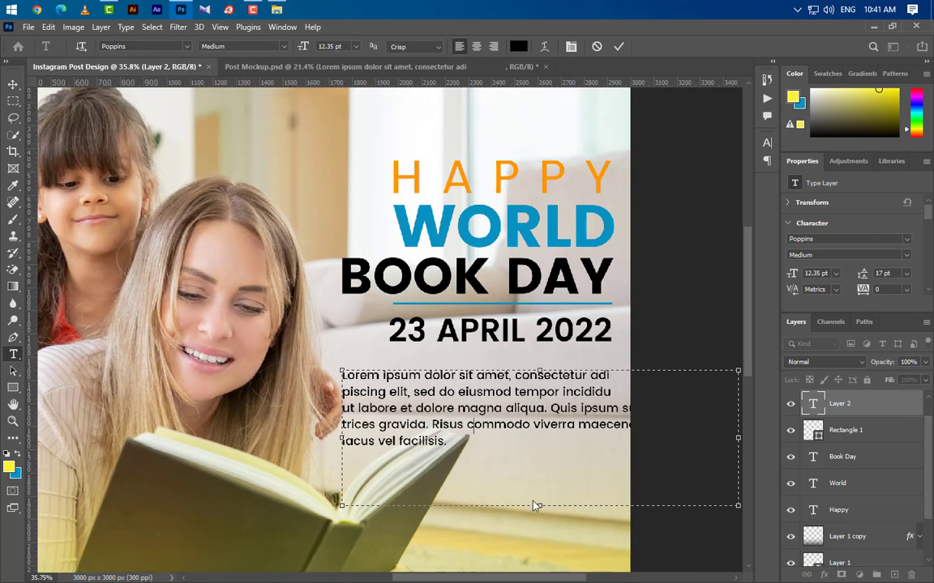
{"action": "left_click_drag", "start_coordinate": [538, 504], "coordinate": [538, 403]}
{"action": "left_click", "coordinate": [618, 46]}
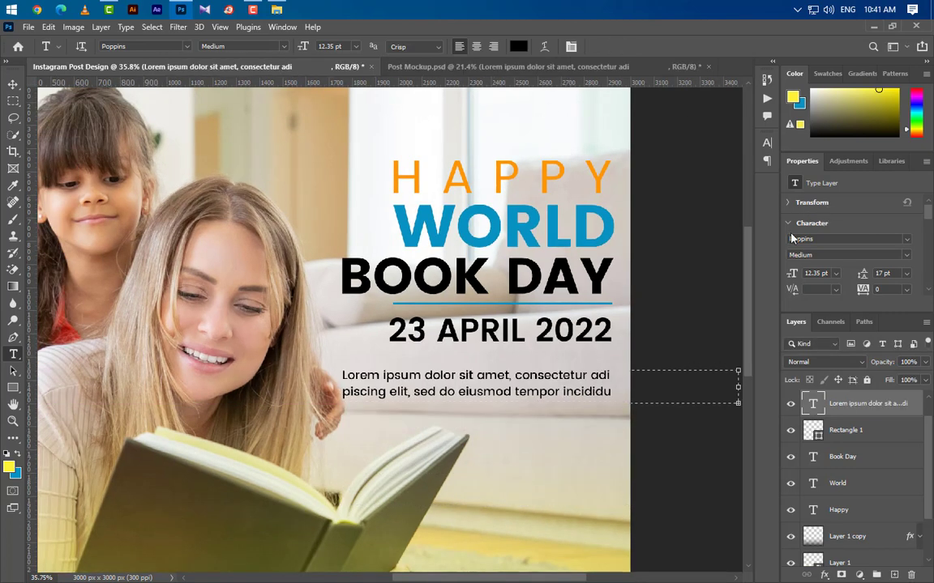
Nudge the Lorem ipsum paragraph up close to the date and slightly right to match the heading's right edge
{"action": "left_click", "coordinate": [13, 85]}
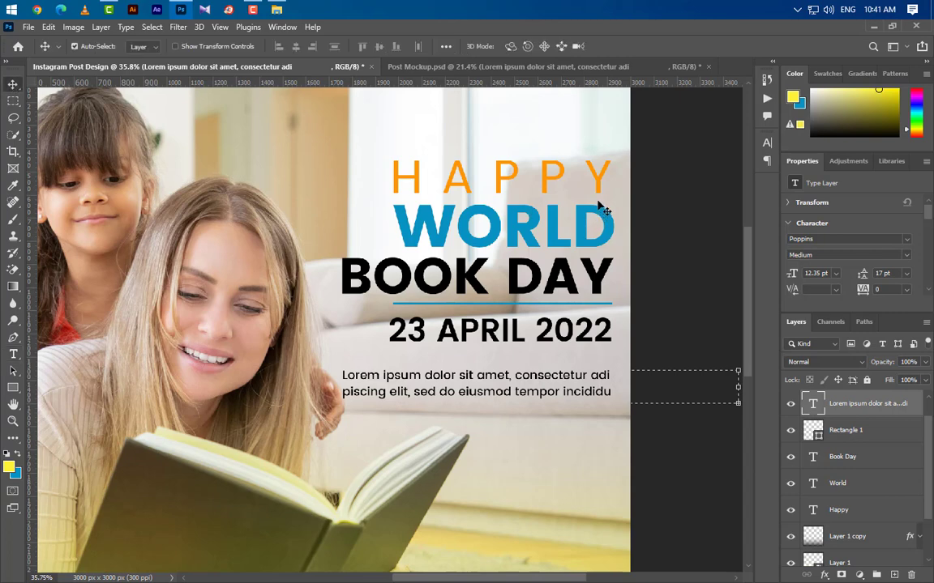
{"action": "key", "text": "Up"}
{"action": "key", "text": "Up"}
{"action": "key", "text": "Up"}
{"action": "key", "text": "Up"}
{"action": "key", "text": "Up"}
{"action": "key", "text": "Up"}
{"action": "key", "text": "Up"}
{"action": "key", "text": "Up"}
{"action": "key", "text": "Up"}
{"action": "key", "text": "Up"}
{"action": "key", "text": "Up"}
{"action": "key", "text": "Up"}
{"action": "key", "text": "Up"}
{"action": "key", "text": "Up"}
{"action": "key", "text": "Up"}
{"action": "key", "text": "Up"}
{"action": "key", "text": "Up"}
{"action": "key", "text": "Up"}
{"action": "key", "text": "Up"}
{"action": "key", "text": "Up"}
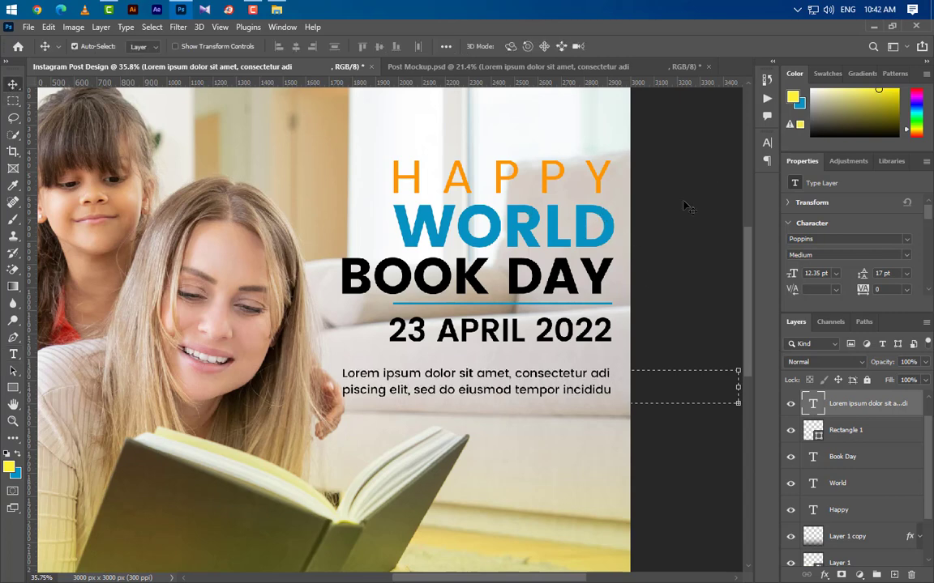
{"action": "key", "text": "Up"}
{"action": "key", "text": "Up"}
{"action": "key", "text": "Up"}
{"action": "key", "text": "Up"}
{"action": "key", "text": "Up"}
{"action": "key", "text": "Up"}
{"action": "key", "text": "Up"}
{"action": "key", "text": "Up"}
{"action": "key", "text": "Up"}
{"action": "key", "text": "Up"}
{"action": "key", "text": "Up"}
{"action": "key", "text": "Up"}
{"action": "key", "text": "Up"}
{"action": "key", "text": "Up"}
{"action": "key", "text": "Up"}
{"action": "key", "text": "Up"}
{"action": "key", "text": "Up"}
{"action": "key", "text": "Up"}
{"action": "key", "text": "Up"}
{"action": "key", "text": "Up"}
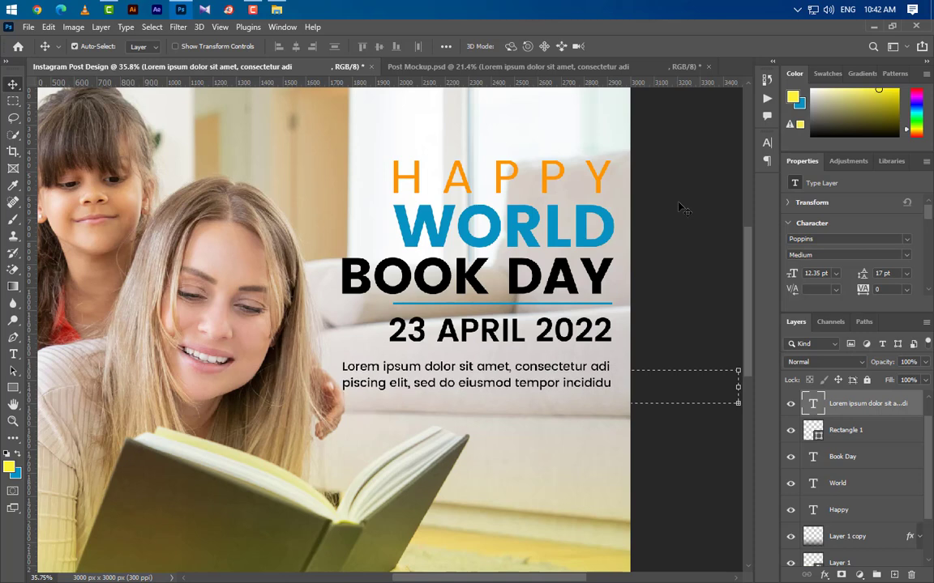
{"action": "key", "text": "Right"}
{"action": "key", "text": "Right"}
{"action": "key", "text": "Right"}
{"action": "key", "text": "Right"}
{"action": "key", "text": "Right"}
Nudge the 23 APRIL 2022 text down to sit just above the paragraph
{"action": "left_click", "coordinate": [606, 346]}
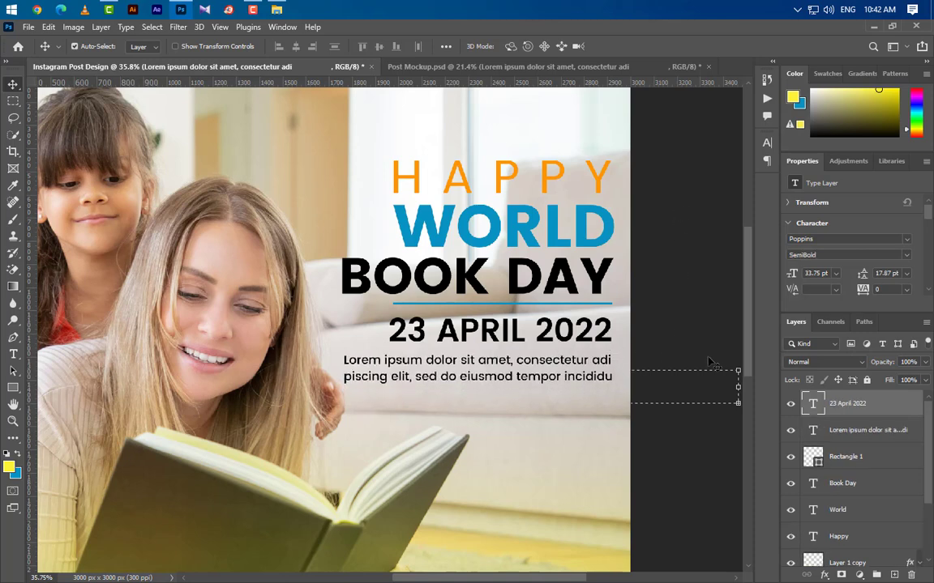
{"action": "key", "text": "Down"}
{"action": "key", "text": "Down"}
{"action": "key", "text": "Down"}
{"action": "key", "text": "Down"}
{"action": "key", "text": "Down"}
{"action": "key", "text": "Down"}
{"action": "key", "text": "Down"}
{"action": "key", "text": "Down"}
{"action": "key", "text": "Down"}
{"action": "key", "text": "Down"}
{"action": "key", "text": "Down"}
{"action": "key", "text": "Down"}
{"action": "key", "text": "Down"}
{"action": "key", "text": "Down"}
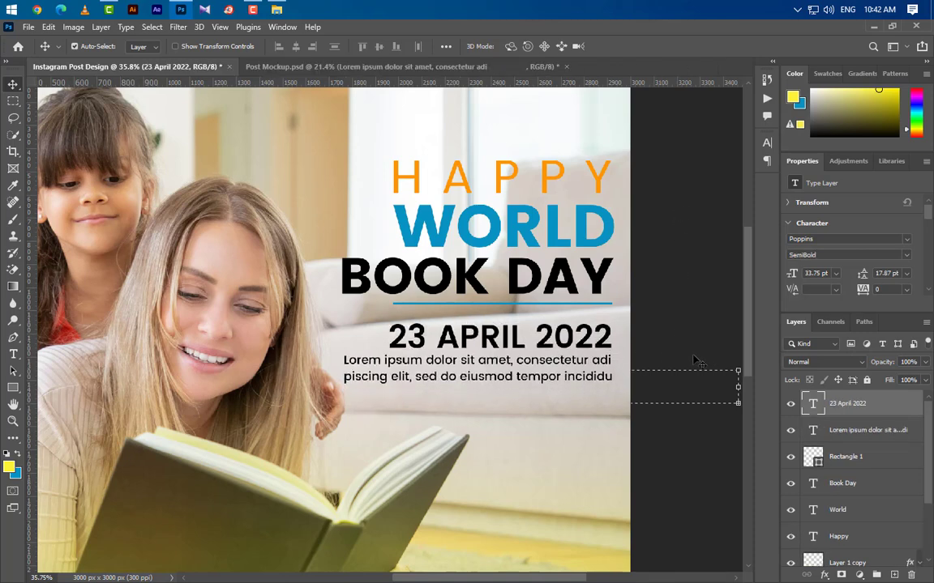
Bring the Education Group logo from Post Mockup.psd into the post, above the word HAPPY near the right edge
{"action": "scroll", "coordinate": [486, 284], "scroll_direction": "down", "scroll_amount": 5}
{"action": "scroll", "coordinate": [498, 290], "scroll_direction": "up", "scroll_amount": 2}
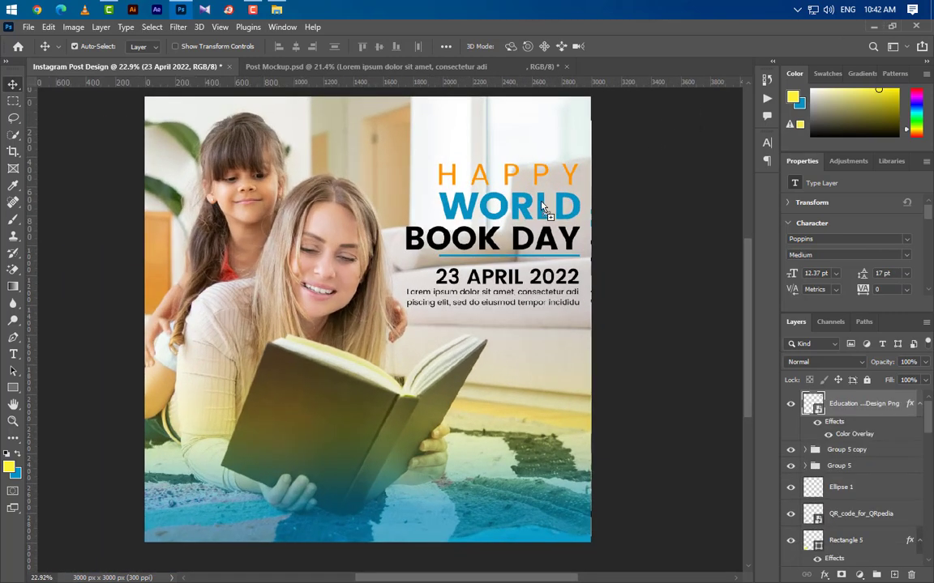
{"action": "left_click_drag", "start_coordinate": [543, 207], "coordinate": [559, 156]}
Move the Education Group logo up to a transform Y position of 276.91 px
{"action": "key", "text": "ctrl+t"}
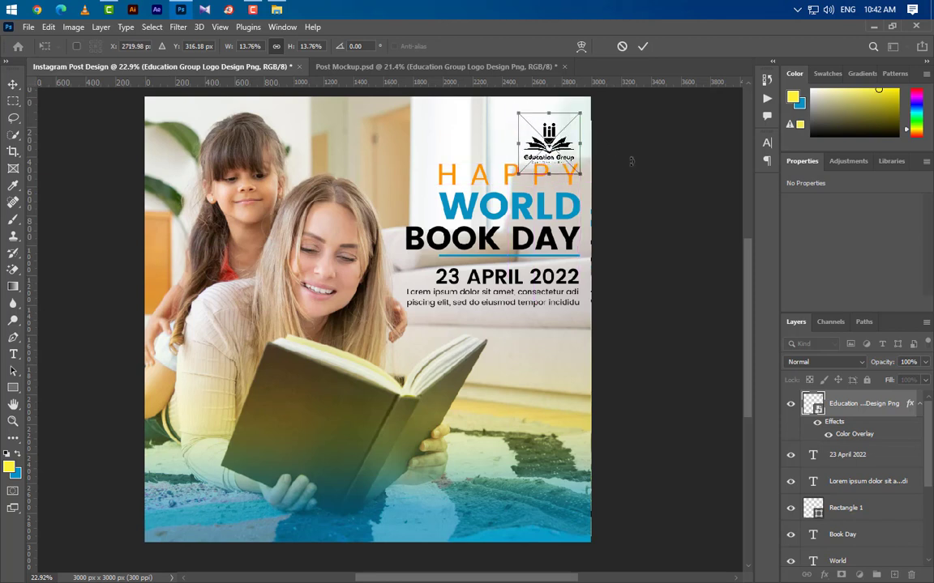
{"action": "key", "text": "Up"}
{"action": "key", "text": "Up"}
{"action": "key", "text": "Up"}
{"action": "key", "text": "Up"}
{"action": "key", "text": "Up"}
{"action": "key", "text": "Up"}
{"action": "key", "text": "Up"}
{"action": "key", "text": "Up"}
{"action": "key", "text": "Up"}
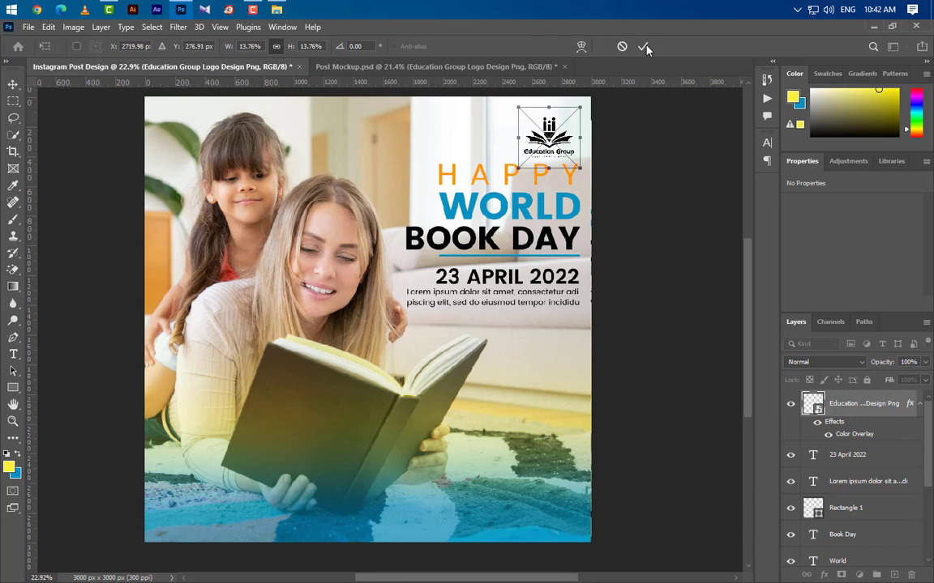
{"action": "left_click", "coordinate": [644, 47]}
Move the date and the Lorem ipsum paragraph down together by a small distance
{"action": "left_click", "coordinate": [545, 306]}
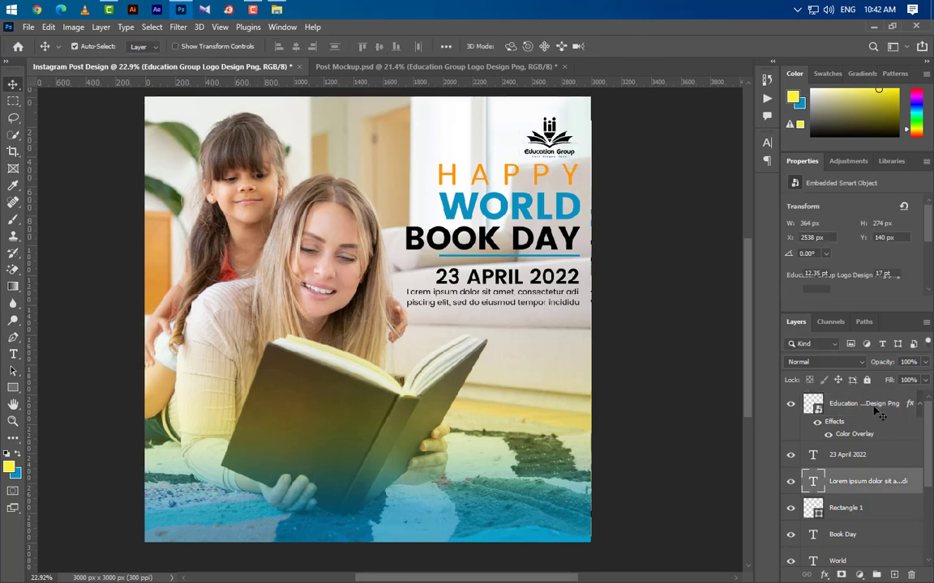
{"action": "left_click", "coordinate": [865, 457], "text": "shift"}
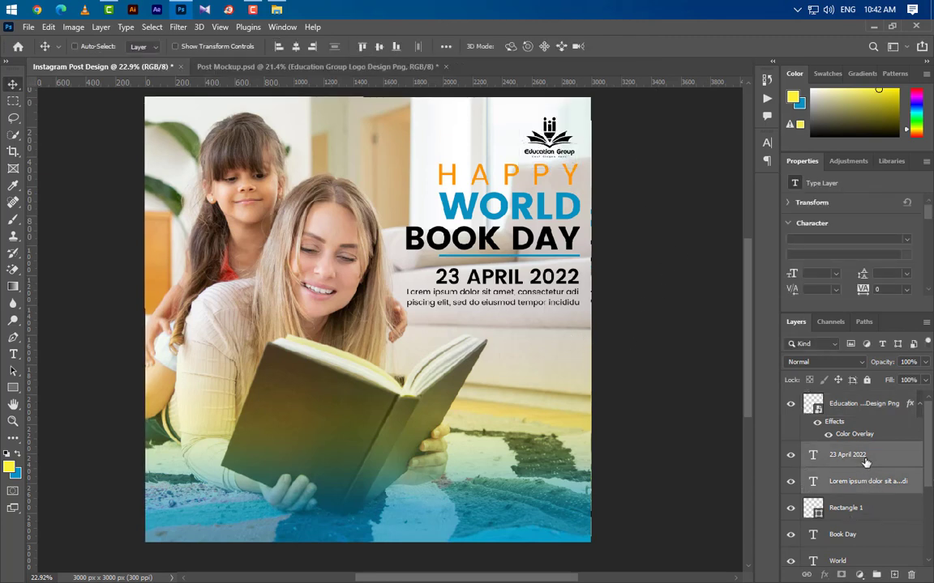
{"action": "key", "text": "shift+Down"}
{"action": "key", "text": "shift+Down"}
{"action": "key", "text": "shift+Down"}
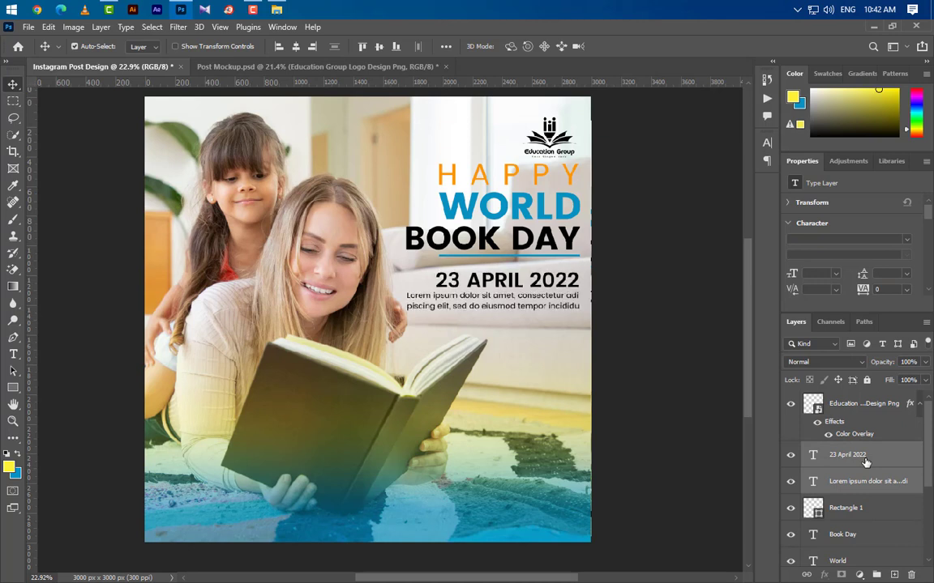
Move the blue line down closer to the date
{"action": "left_click", "coordinate": [868, 509]}
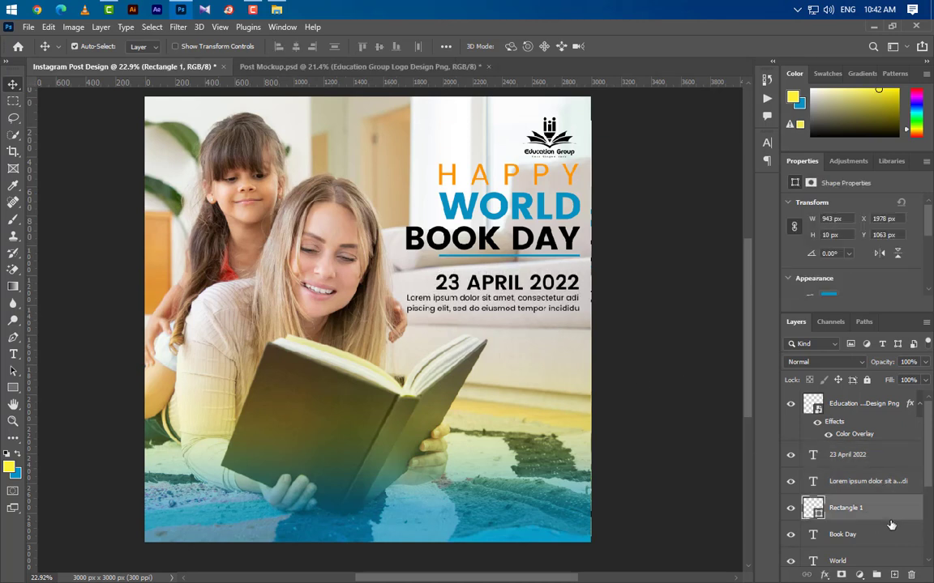
{"action": "key", "text": "shift+Down"}
{"action": "key", "text": "shift+Down"}
{"action": "key", "text": "shift+Down"}
{"action": "key", "text": "shift+Down"}
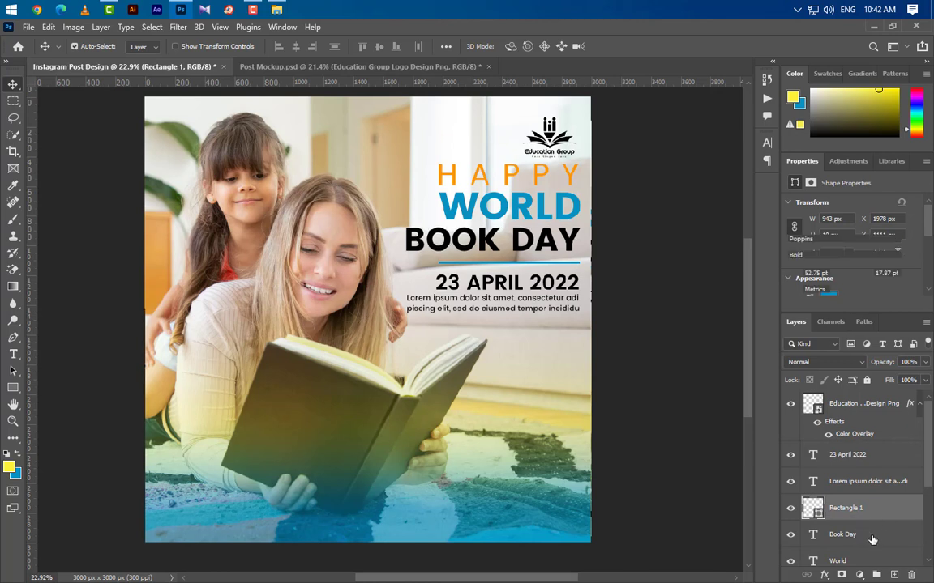
Move the BOOK DAY text down to sit just above the blue line
{"action": "left_click", "coordinate": [859, 535]}
{"action": "key", "text": "shift+Down"}
{"action": "key", "text": "shift+Down"}
{"action": "key", "text": "shift+Down"}
{"action": "key", "text": "shift+Down"}
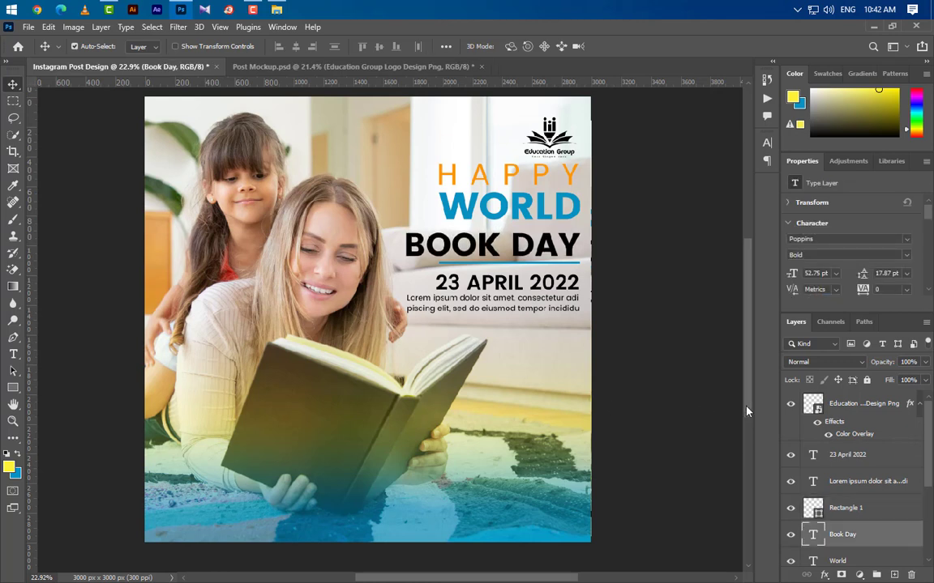
Move the WORLD and HAPPY texts down together to close the gap above BOOK DAY
{"action": "scroll", "coordinate": [871, 538], "scroll_direction": "down", "scroll_amount": 3}
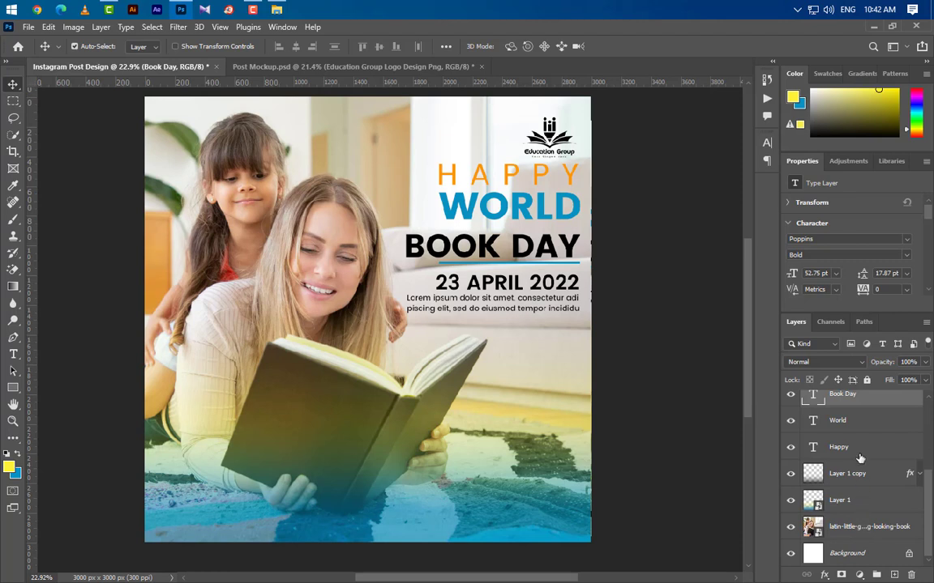
{"action": "left_click", "coordinate": [843, 421]}
{"action": "left_click", "coordinate": [879, 456], "text": "shift"}
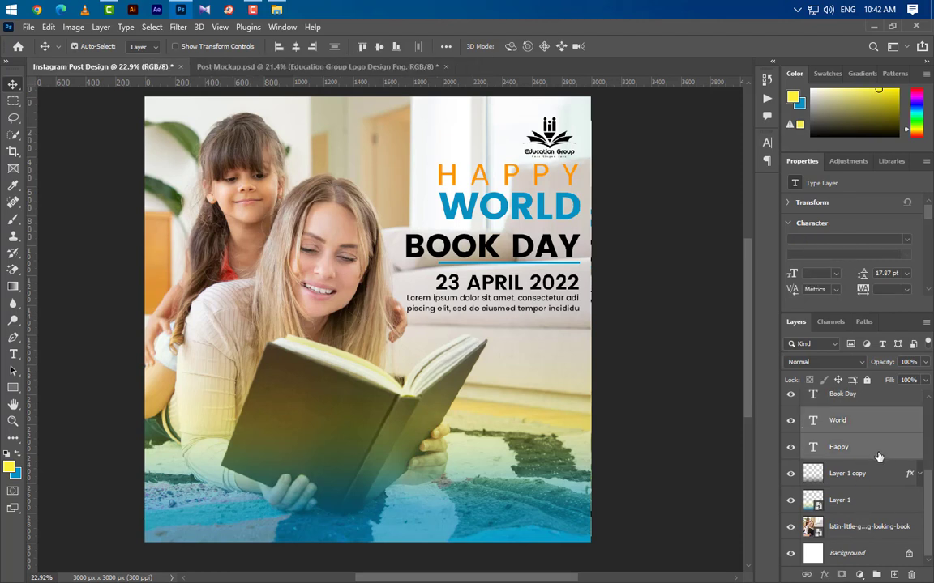
{"action": "key", "text": "shift+Down"}
{"action": "key", "text": "shift+Down"}
{"action": "key", "text": "shift+Down"}
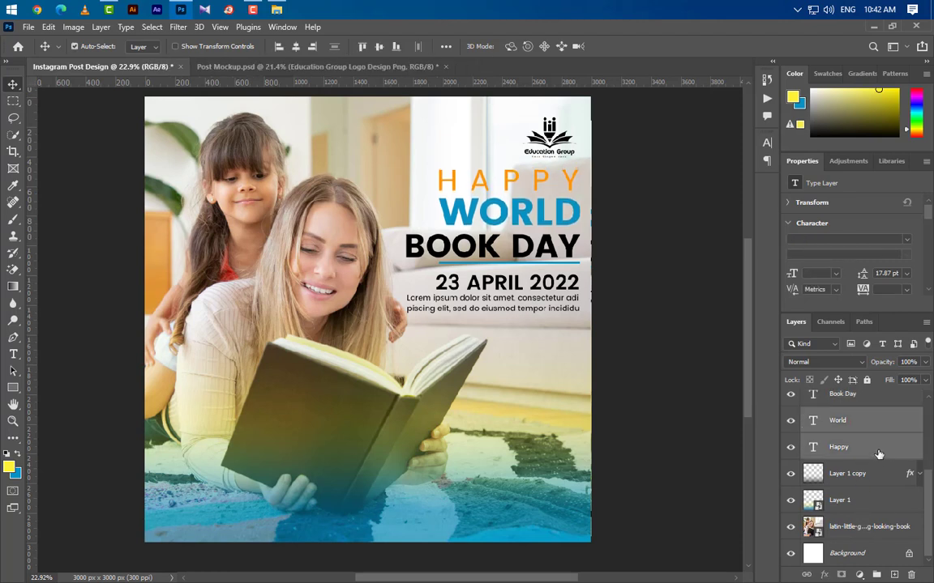
Place the Facebook Png, Twitter Png and Youtube Png images from the icon folder into the post above the logo layer
{"action": "scroll", "coordinate": [854, 452], "scroll_direction": "up", "scroll_amount": 3}
{"action": "left_click", "coordinate": [856, 407]}
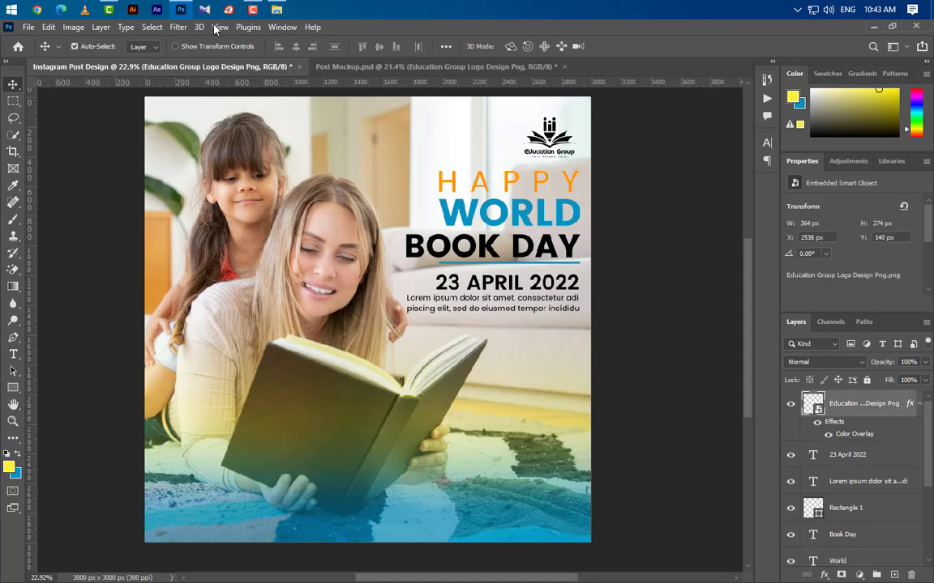
{"action": "key", "text": "alt+Tab"}
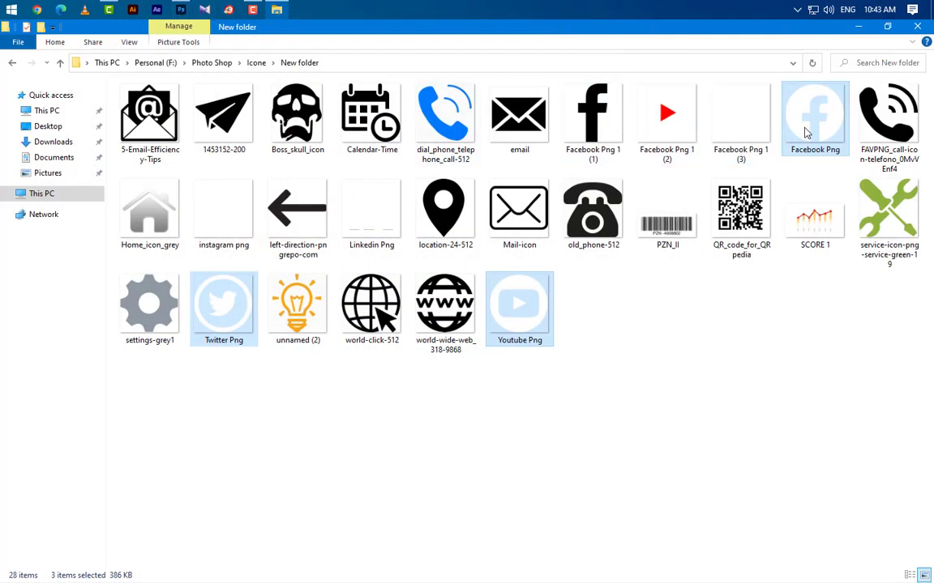
{"action": "left_click", "coordinate": [182, 11]}
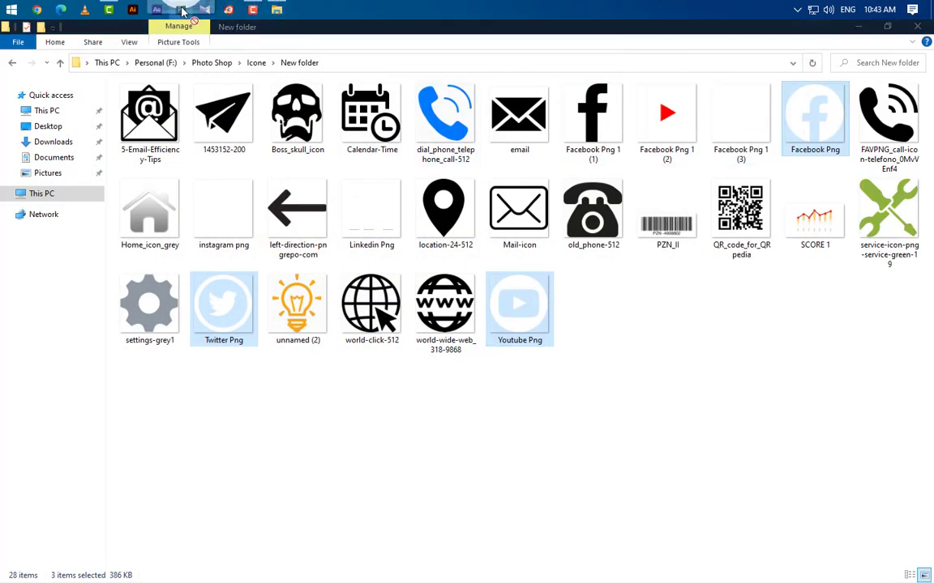
{"action": "left_click_drag", "start_coordinate": [182, 10], "coordinate": [477, 333]}
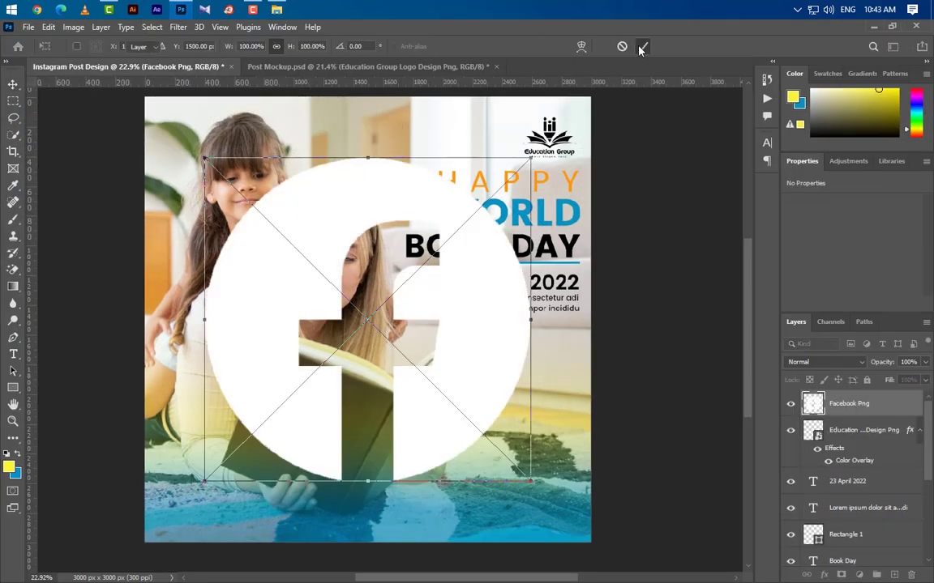
{"action": "left_click", "coordinate": [641, 46]}
{"action": "left_click", "coordinate": [642, 46]}
{"action": "left_click", "coordinate": [642, 46]}
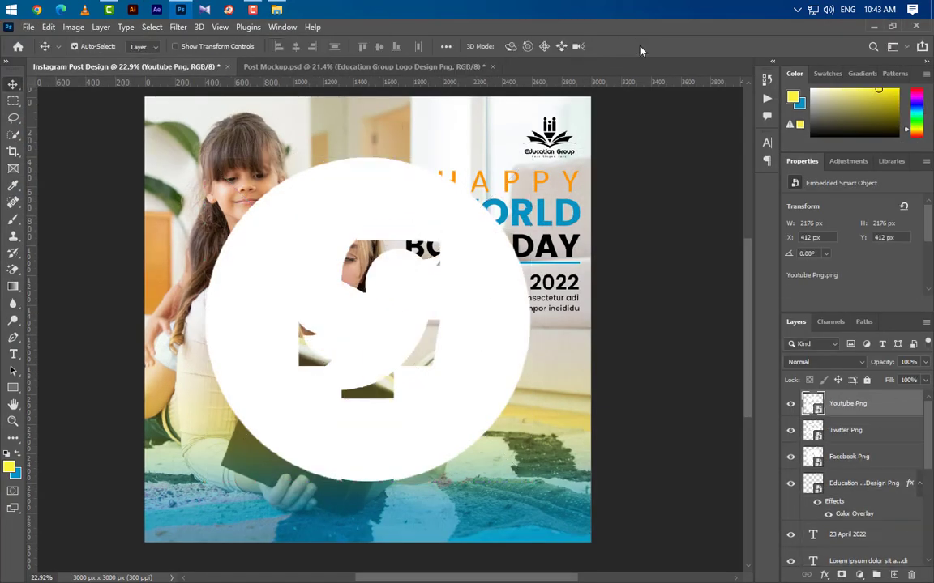
Scale the three social icons together to about 4% and position them just below the end of the Lorem ipsum paragraph
{"action": "left_click", "coordinate": [857, 456], "text": "shift"}
{"action": "key", "text": "ctrl+t"}
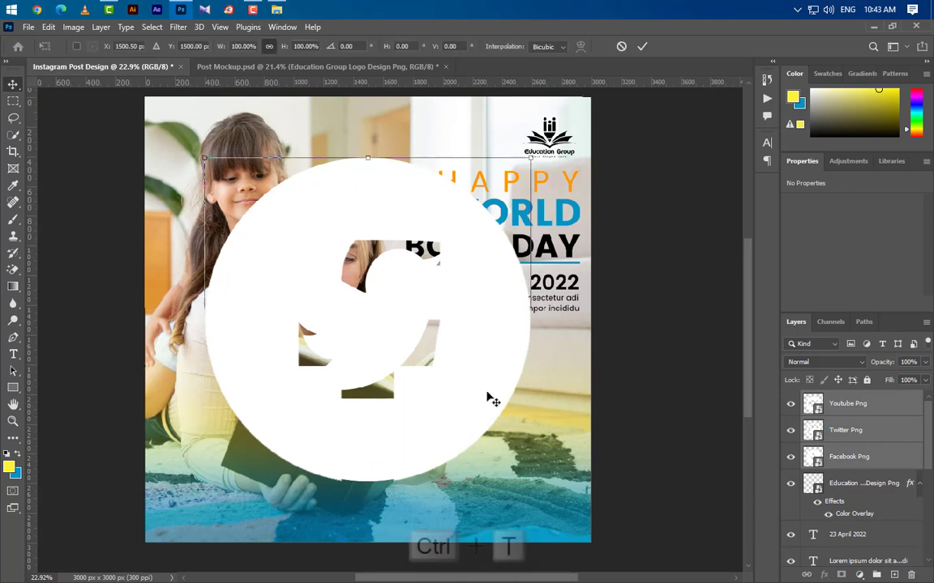
{"action": "left_click_drag", "start_coordinate": [229, 186], "coordinate": [569, 328]}
{"action": "left_click", "coordinate": [641, 47]}
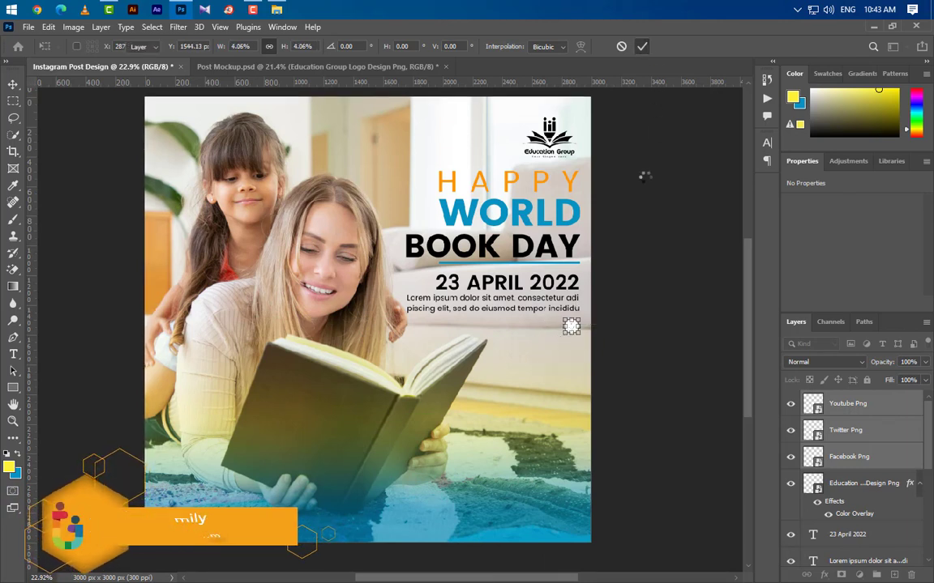
Spread the stacked icons into a row below the paragraph, ordered Facebook, Twitter, YouTube from left to right
{"action": "left_click", "coordinate": [890, 428]}
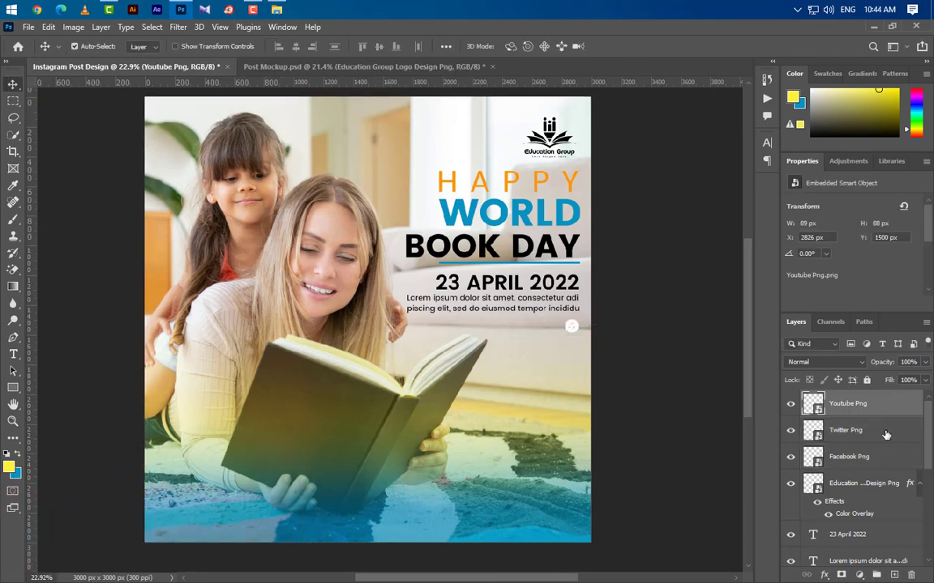
{"action": "key", "text": "shift+Left"}
{"action": "key", "text": "shift+Left"}
{"action": "key", "text": "shift+Left"}
{"action": "key", "text": "shift+Left"}
{"action": "key", "text": "shift+Left"}
{"action": "key", "text": "shift+Left"}
{"action": "key", "text": "shift+Left"}
{"action": "key", "text": "shift+Left"}
{"action": "key", "text": "shift+Left"}
{"action": "key", "text": "shift+Left"}
{"action": "key", "text": "shift+Left"}
{"action": "key", "text": "shift+Left"}
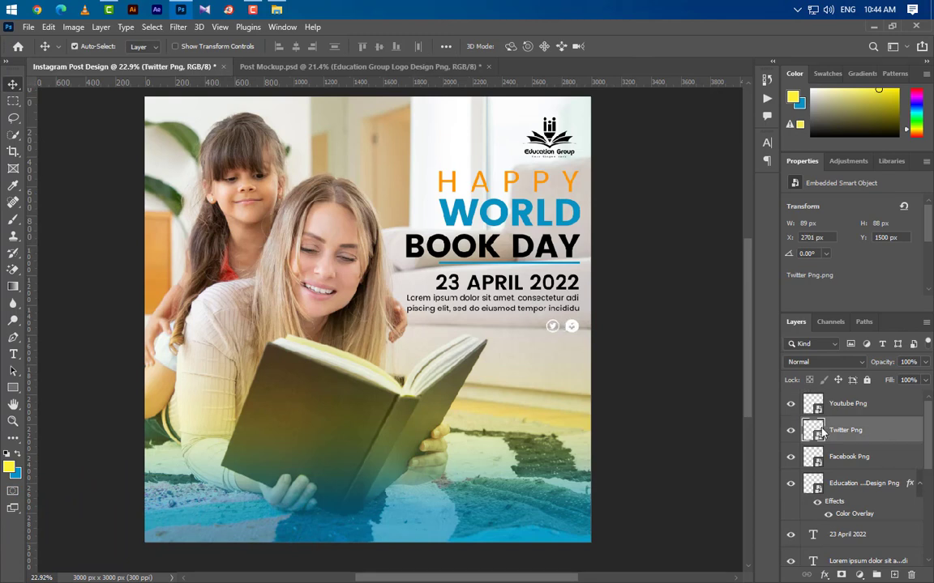
{"action": "left_click", "coordinate": [861, 459]}
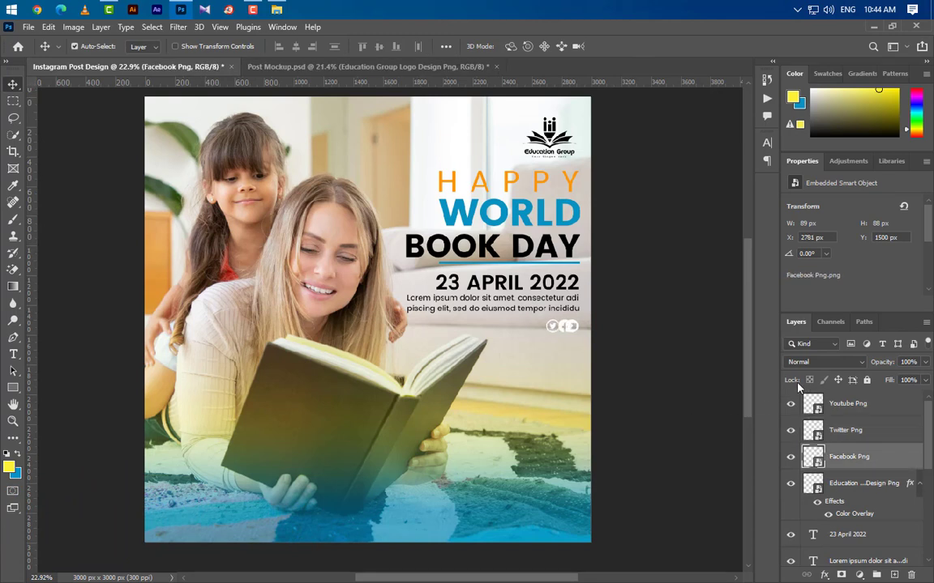
{"action": "left_click_drag", "start_coordinate": [571, 326], "coordinate": [546, 326]}
Apply a black (000000) Color Overlay to the Facebook icon
{"action": "double_click", "coordinate": [821, 394]}
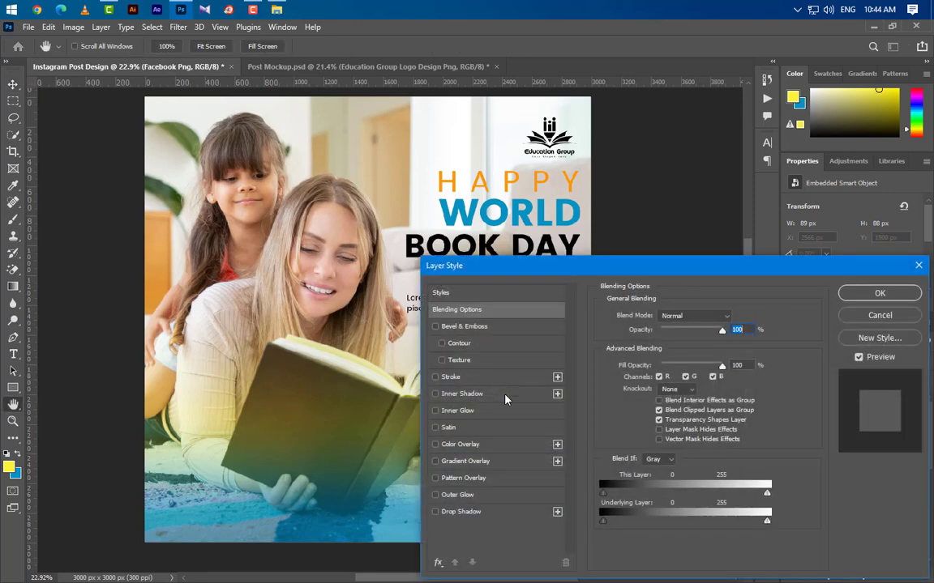
{"action": "left_click", "coordinate": [460, 444]}
{"action": "left_click", "coordinate": [733, 317]}
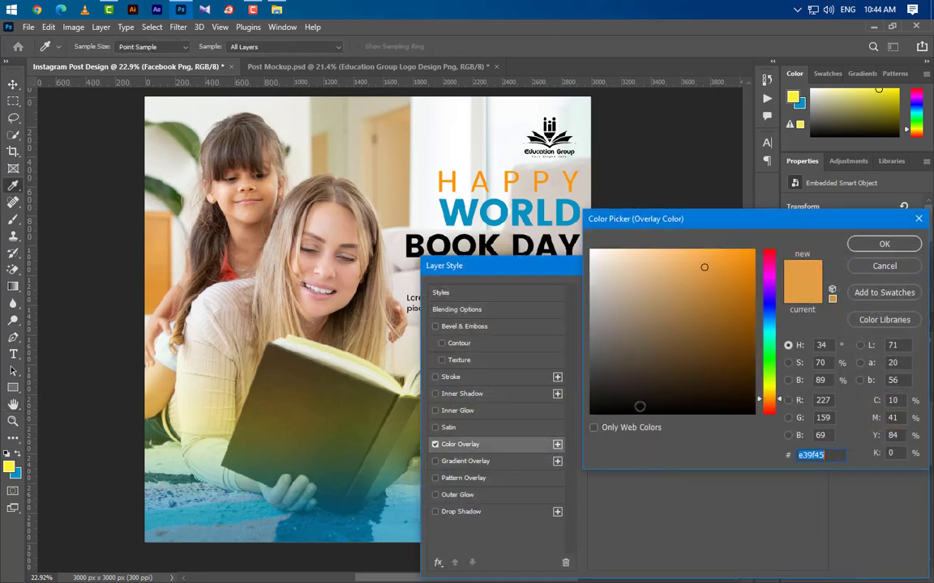
{"action": "left_click", "coordinate": [884, 244]}
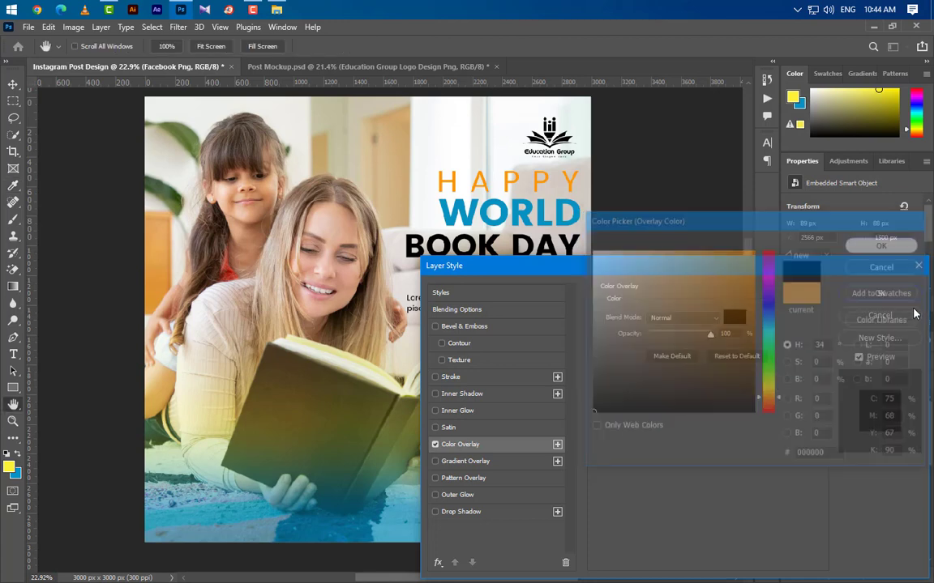
{"action": "left_click", "coordinate": [882, 294]}
Apply a black Color Overlay to the YouTube icon
{"action": "left_click", "coordinate": [884, 407]}
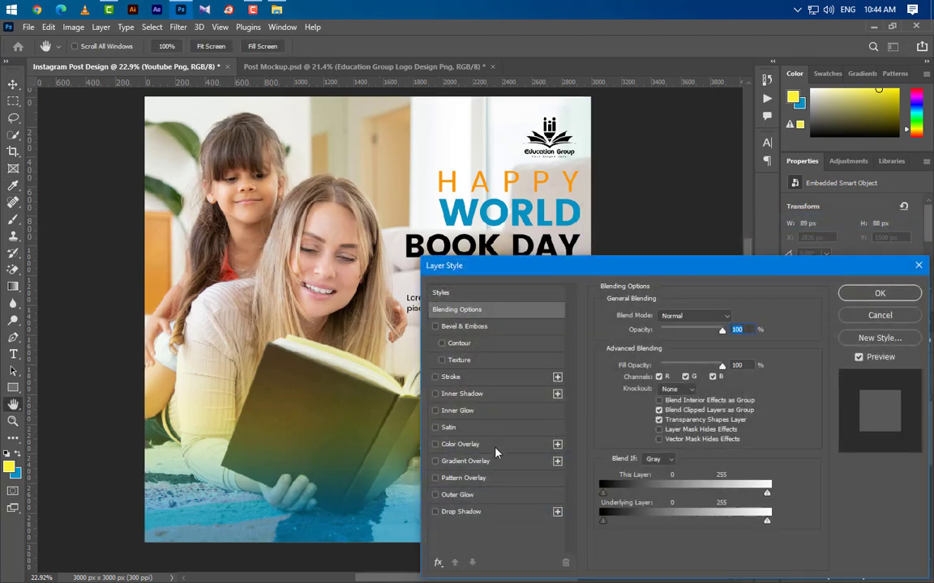
{"action": "left_click", "coordinate": [495, 448]}
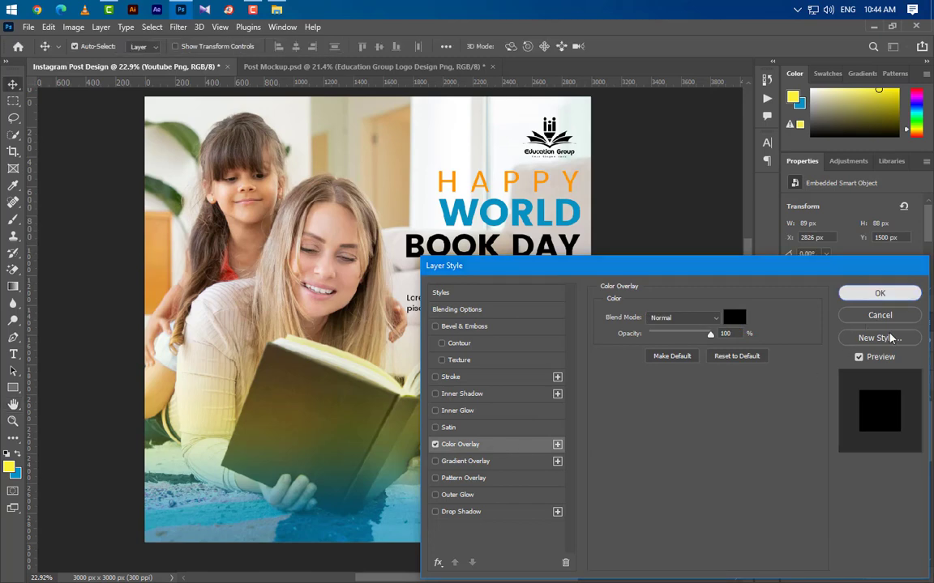
{"action": "left_click", "coordinate": [879, 293]}
{"action": "left_click", "coordinate": [850, 455]}
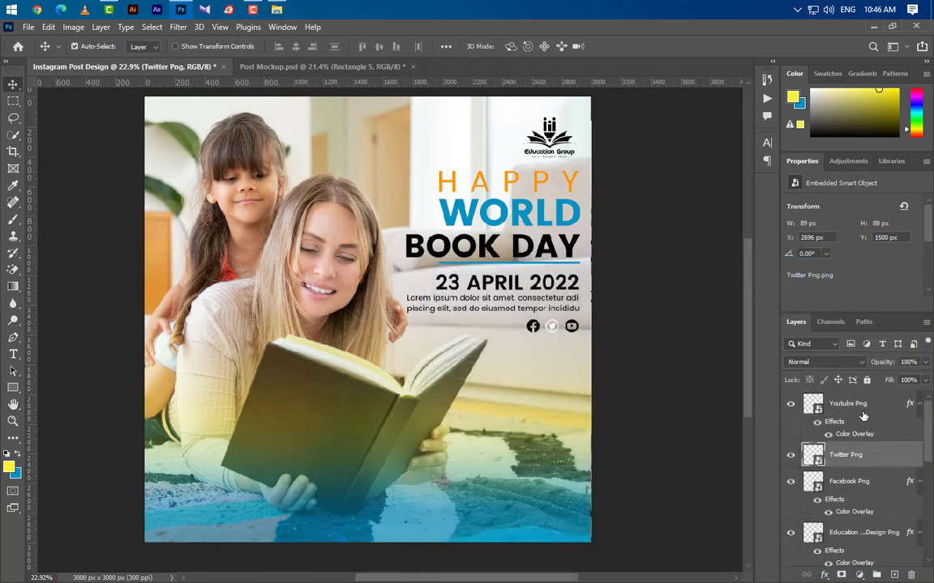
Draw a yellow square above the YouTube layer, in the post's lower-left corner, and size it to 325 by 325 px
{"action": "left_click", "coordinate": [863, 416]}
{"action": "left_click", "coordinate": [894, 573]}
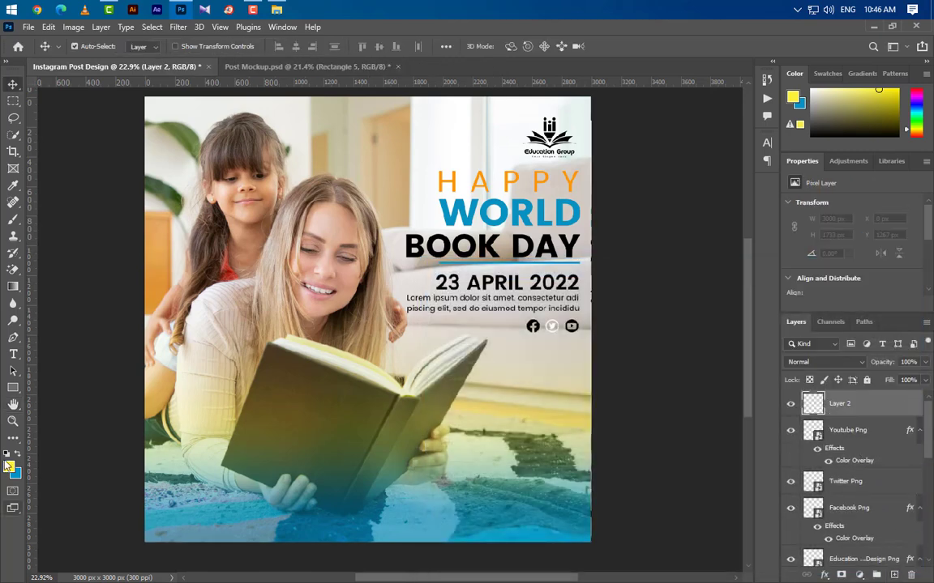
{"action": "left_click", "coordinate": [13, 387]}
{"action": "left_click_drag", "start_coordinate": [167, 466], "coordinate": [223, 521]}
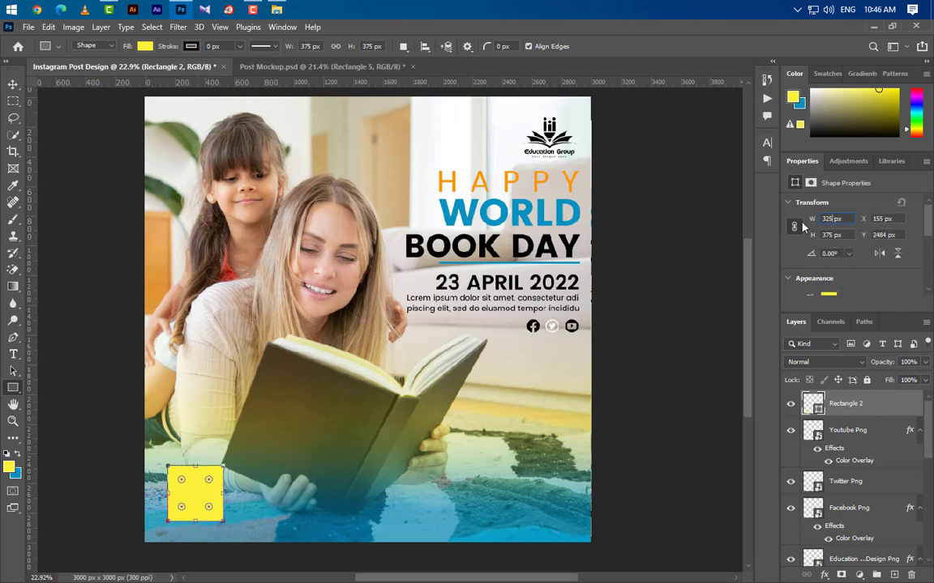
{"action": "key", "text": "Return"}
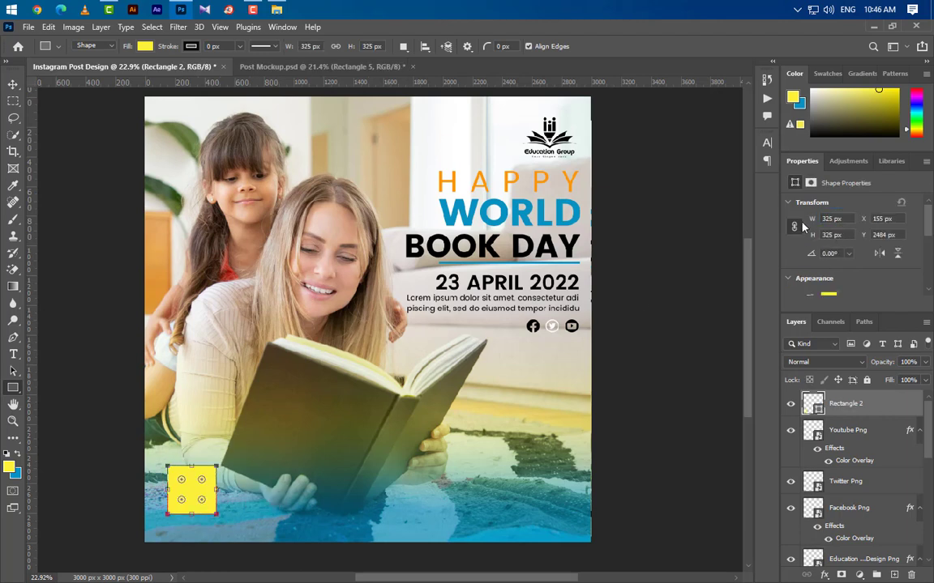
Give the square an unreversed linear blue-to-yellow Gradient Overlay at 45° with 150% scale, and shift the gradient slightly
{"action": "double_click", "coordinate": [891, 413]}
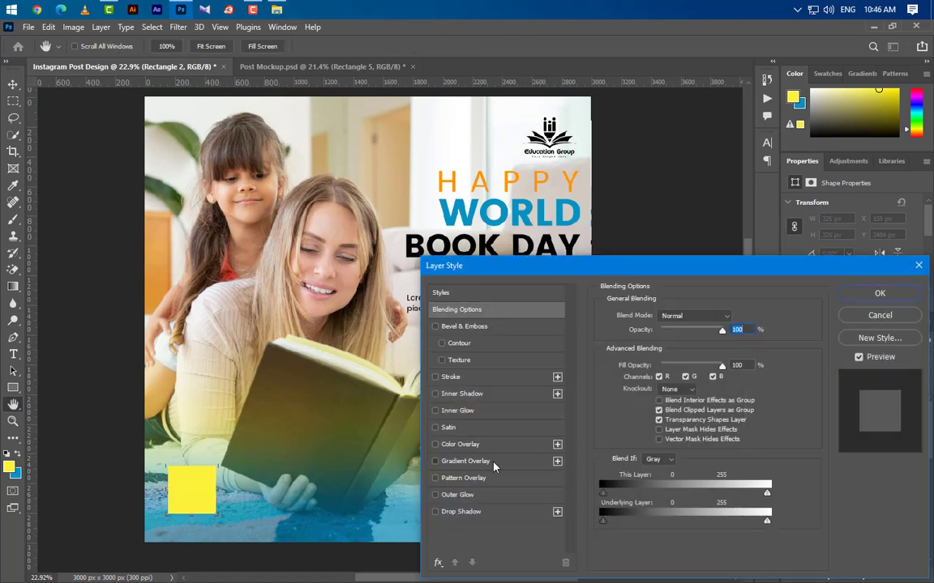
{"action": "left_click", "coordinate": [493, 461]}
{"action": "double_click", "coordinate": [680, 384]}
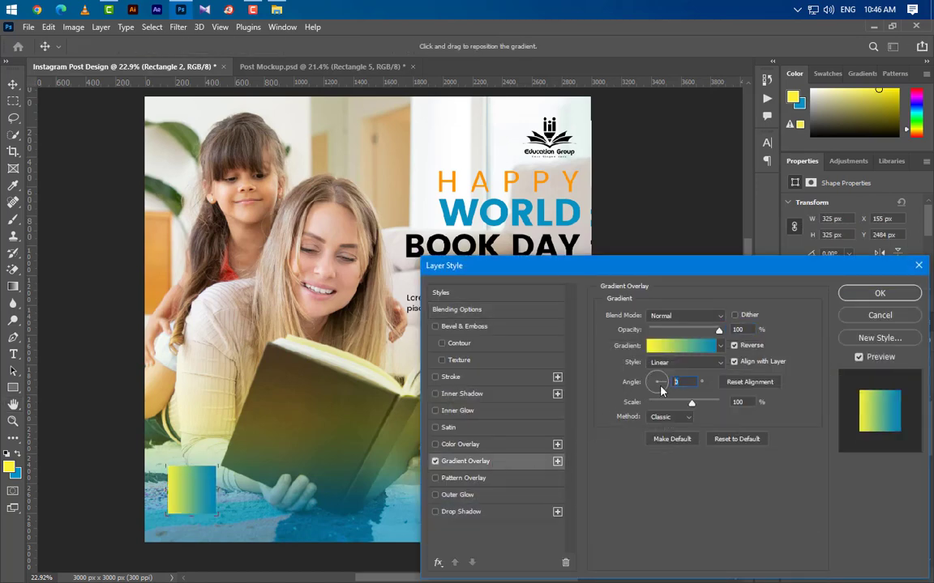
{"action": "type", "text": "45"}
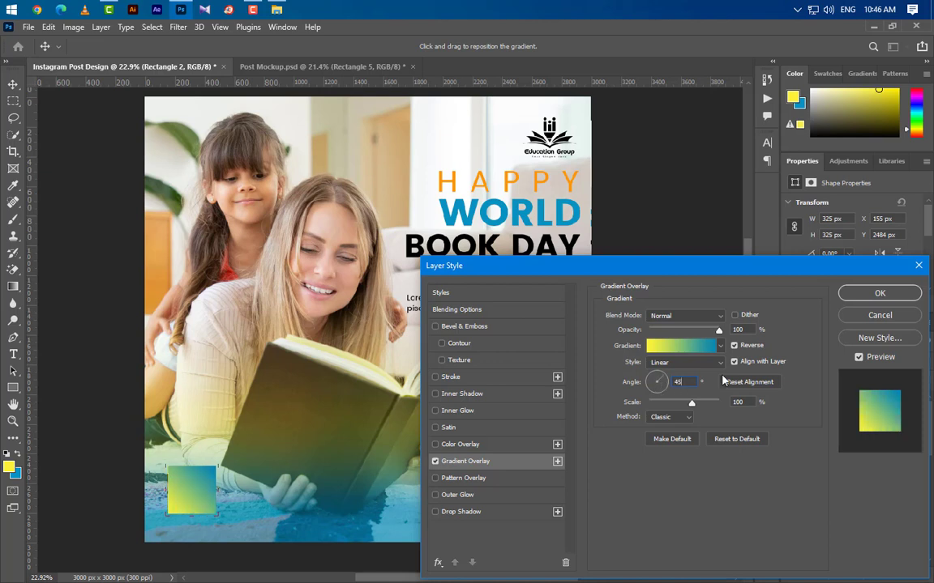
{"action": "left_click", "coordinate": [734, 346]}
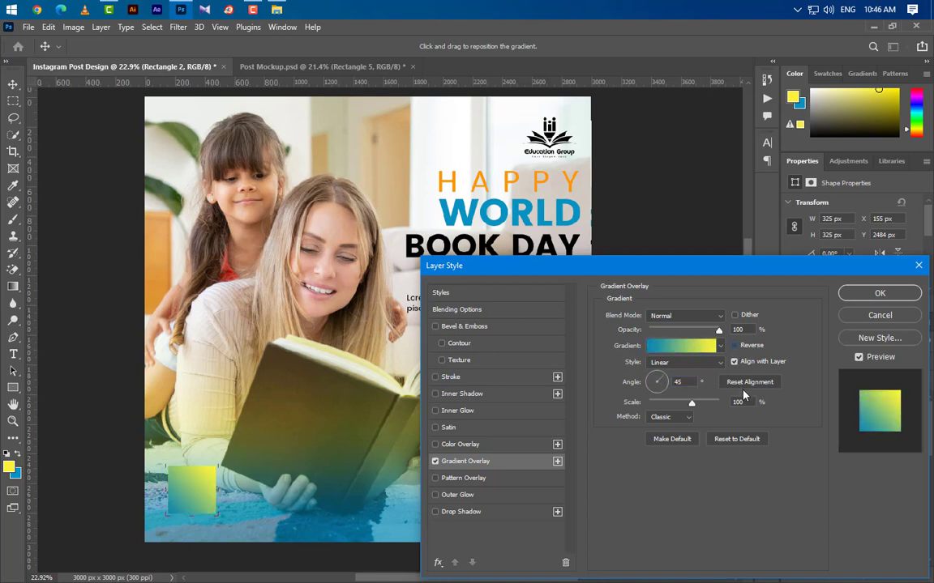
{"action": "type", "text": "150"}
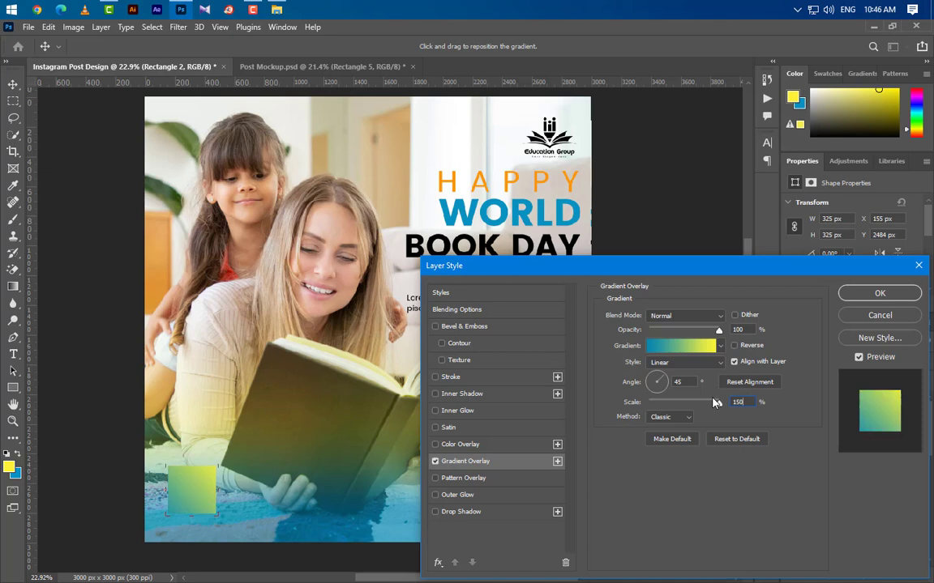
{"action": "left_click_drag", "start_coordinate": [195, 498], "coordinate": [200, 495]}
Add a thin solid white (ffffff) Stroke around the gradient square
{"action": "left_click", "coordinate": [450, 377]}
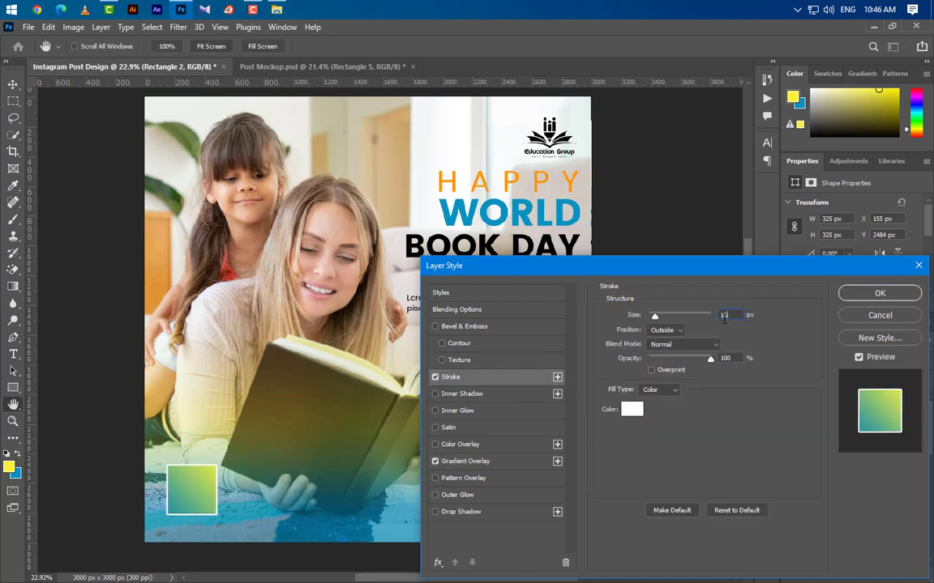
{"action": "key", "text": "Down"}
{"action": "key", "text": "Down"}
{"action": "key", "text": "Down"}
{"action": "key", "text": "Down"}
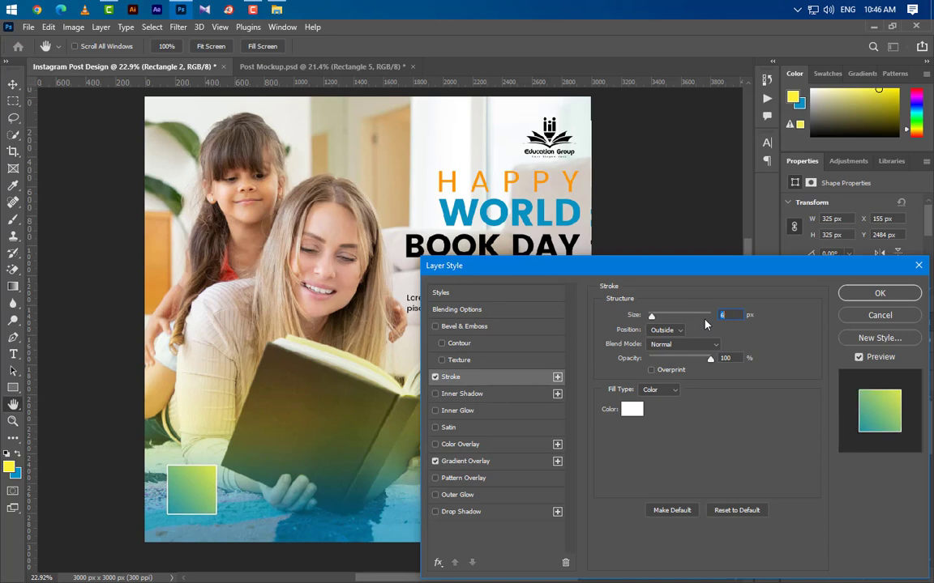
{"action": "key", "text": "Up"}
{"action": "left_click", "coordinate": [678, 330]}
{"action": "left_click", "coordinate": [672, 342]}
{"action": "left_click", "coordinate": [631, 409]}
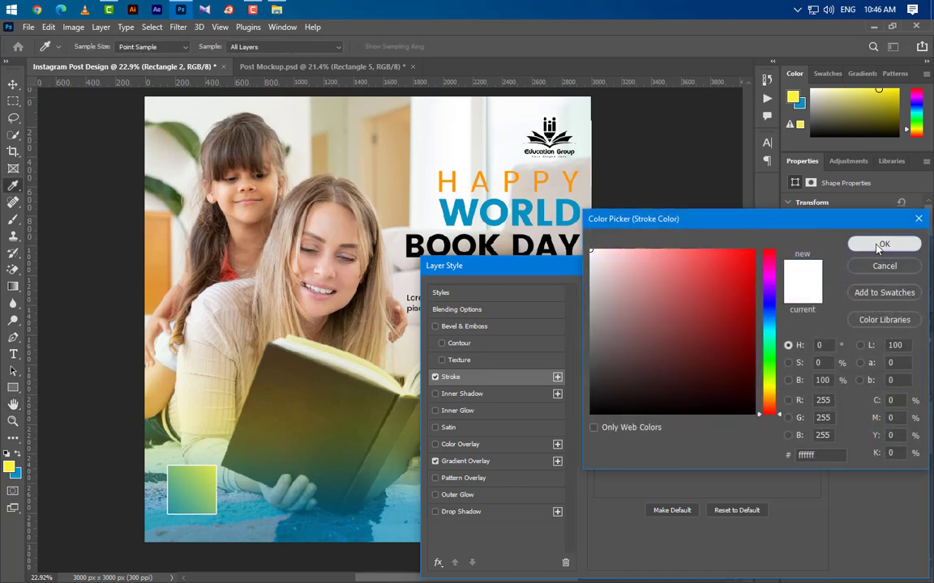
{"action": "left_click", "coordinate": [881, 243]}
{"action": "left_click", "coordinate": [875, 292]}
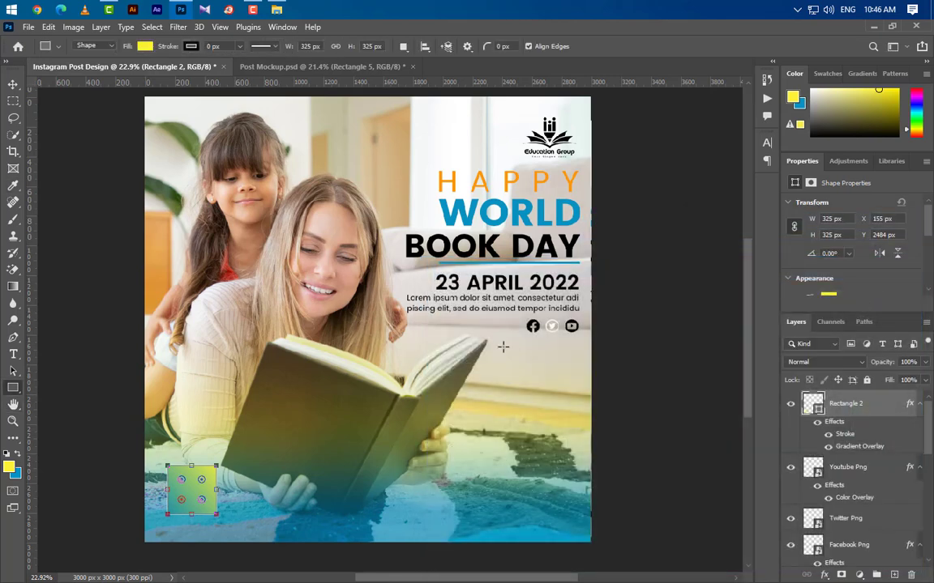
Place the QR_code_for_QRpedia image from the icon folder, scaled to about 20%, over the gradient square
{"action": "left_click", "coordinate": [276, 9]}
{"action": "left_click_drag", "start_coordinate": [739, 212], "coordinate": [245, 431]}
{"action": "left_click_drag", "start_coordinate": [491, 192], "coordinate": [219, 464]}
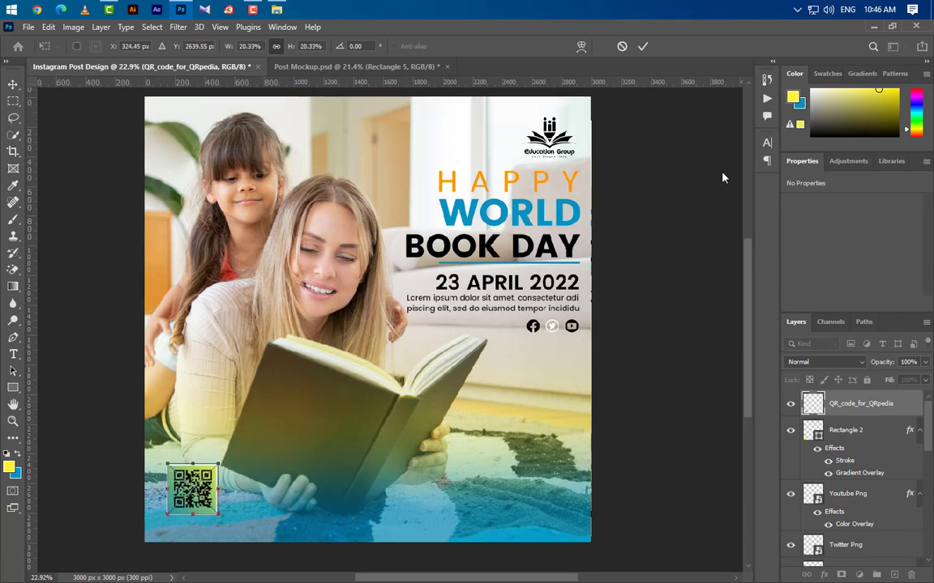
{"action": "key", "text": "Return"}
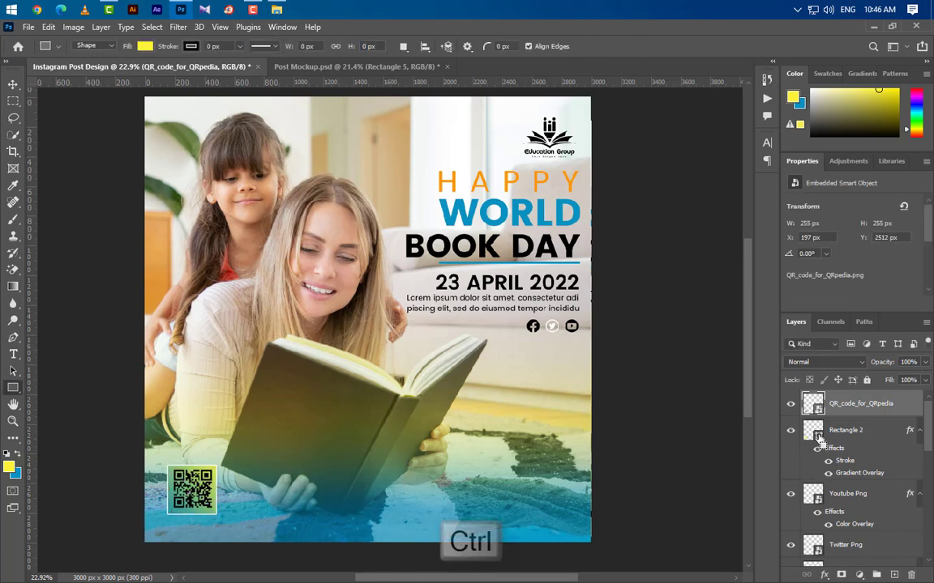
Center the QR code horizontally and vertically on the gradient square, and clear the selection
{"action": "left_click", "coordinate": [13, 84]}
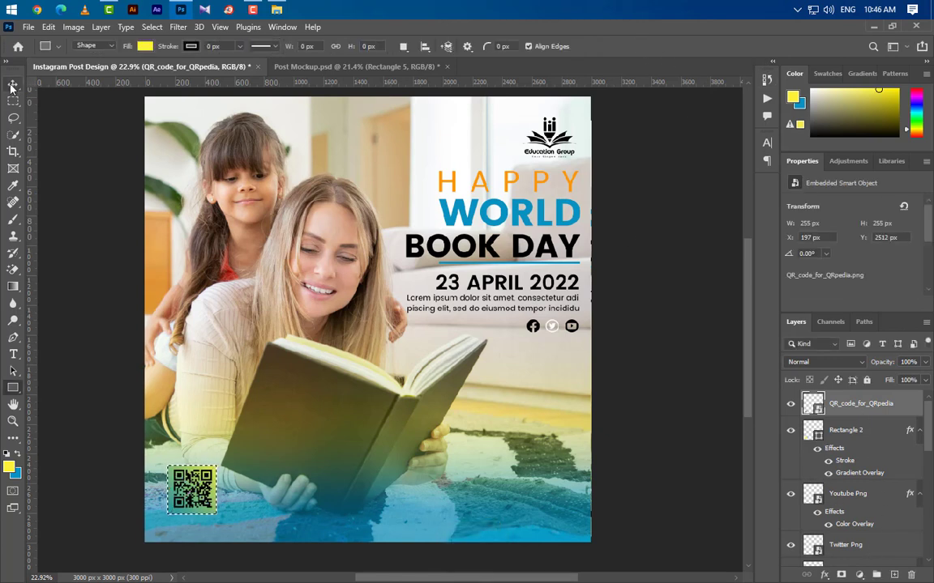
{"action": "left_click", "coordinate": [294, 46]}
{"action": "left_click", "coordinate": [378, 47]}
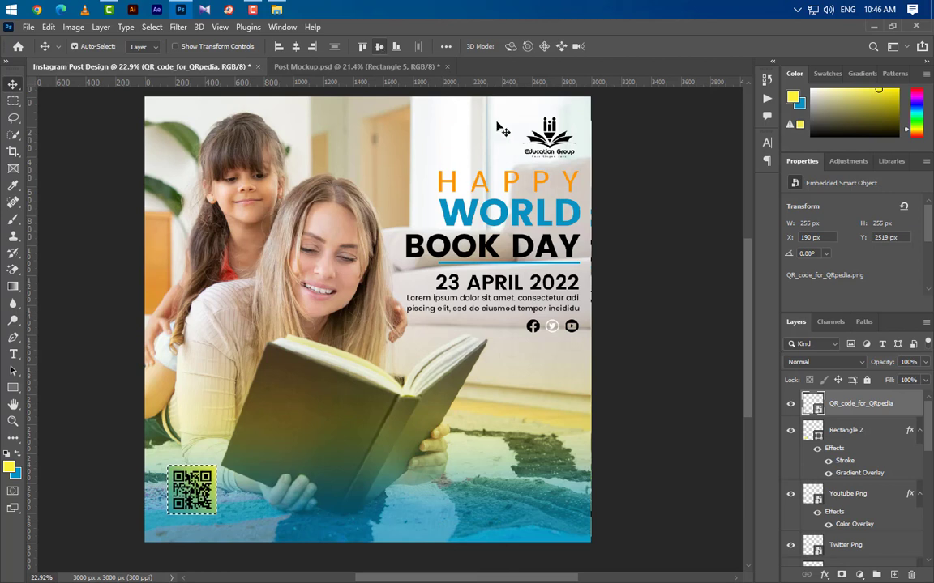
{"action": "key", "text": "ctrl+d"}
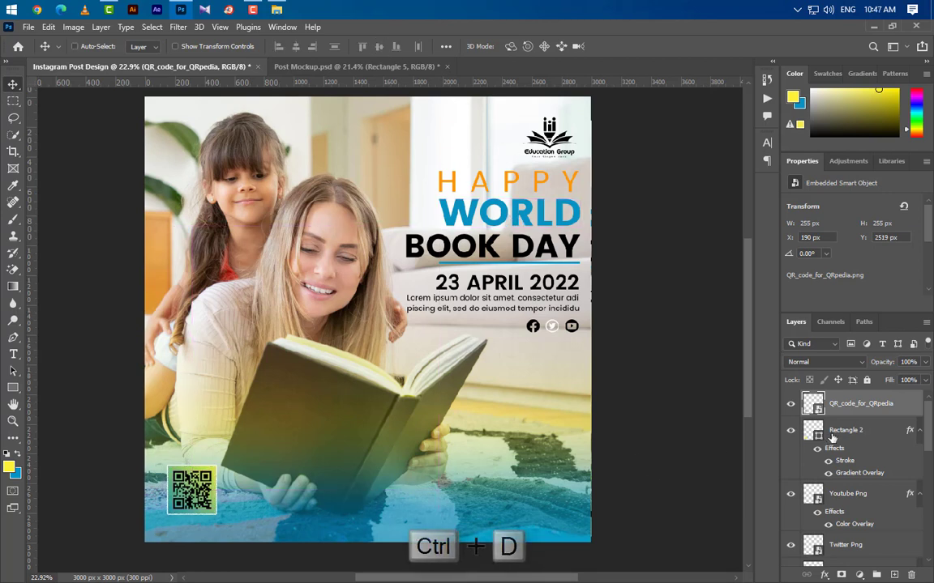
Move the QR code and its square together slightly down and to the right, closer to the post's lower edge
{"action": "left_click", "coordinate": [855, 433]}
{"action": "key", "text": "ctrl+t"}
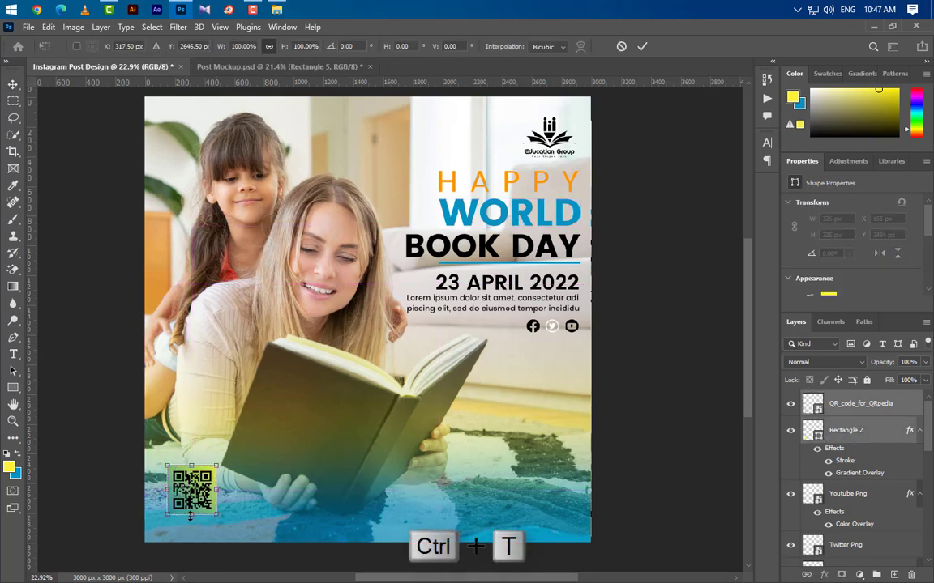
{"action": "left_click_drag", "start_coordinate": [192, 491], "coordinate": [196, 500]}
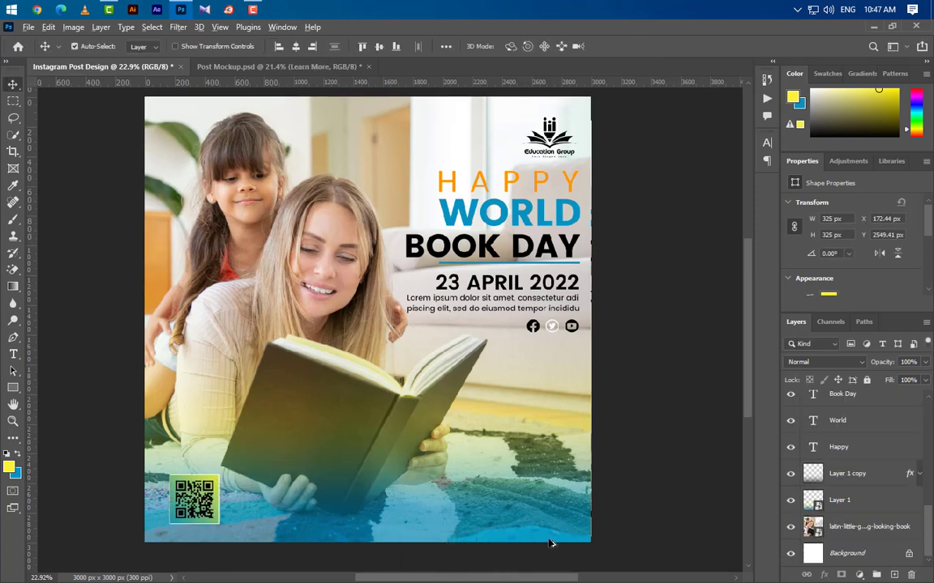
Add the white text "Learn More" near the post's lower-right corner and set its size to 17 pt
{"action": "scroll", "coordinate": [549, 542], "scroll_direction": "up", "scroll_amount": 8}
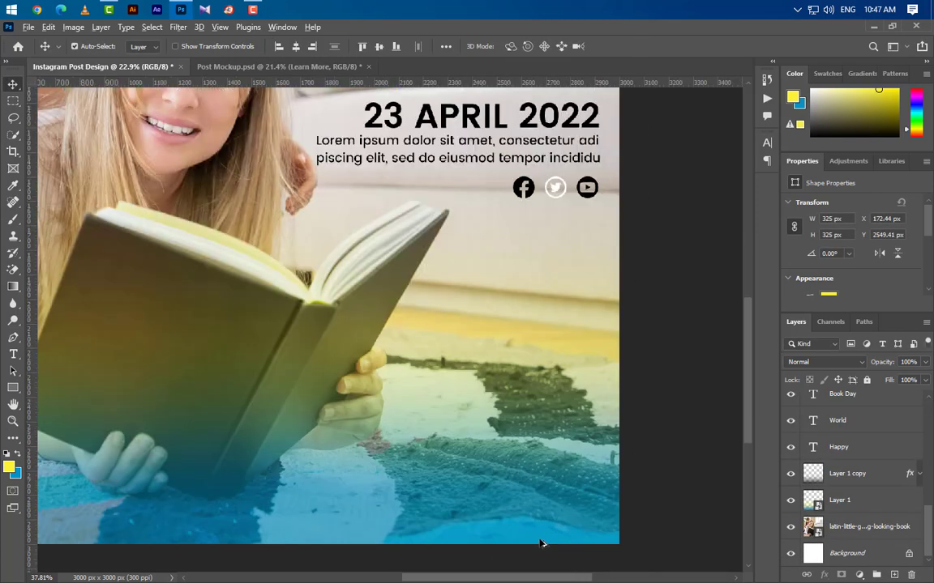
{"action": "left_click", "coordinate": [13, 354]}
{"action": "left_click", "coordinate": [466, 454]}
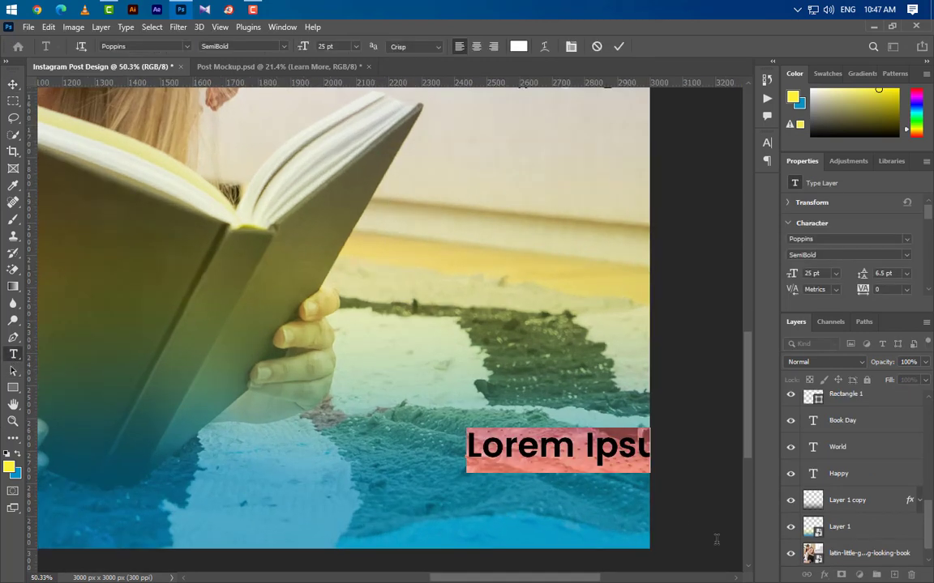
{"action": "type", "text": "Lear"}
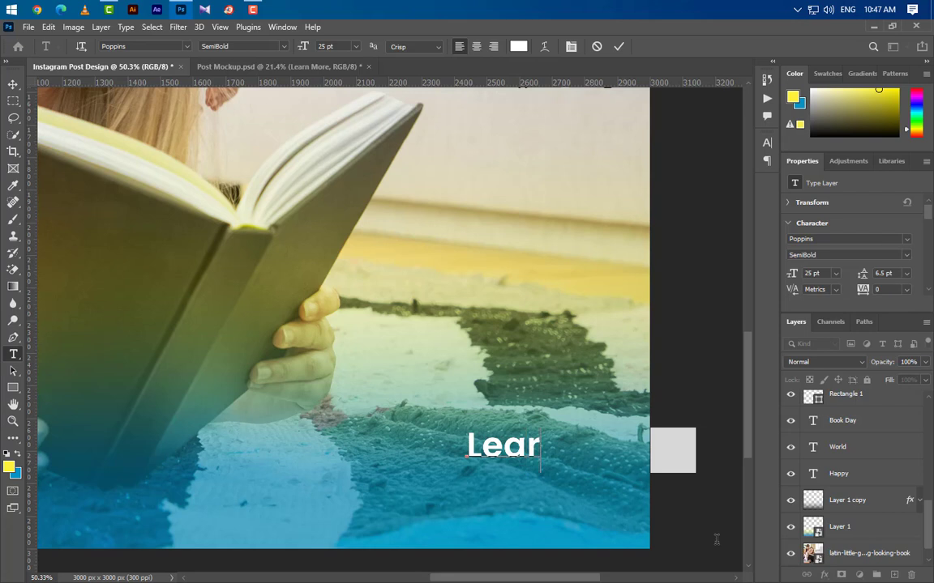
{"action": "type", "text": "n More"}
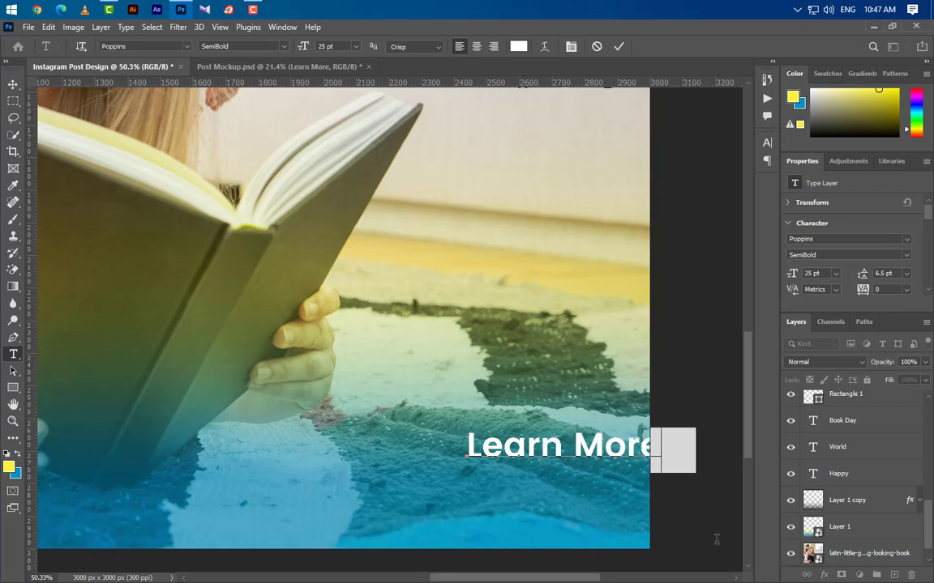
{"action": "left_click", "coordinate": [618, 49]}
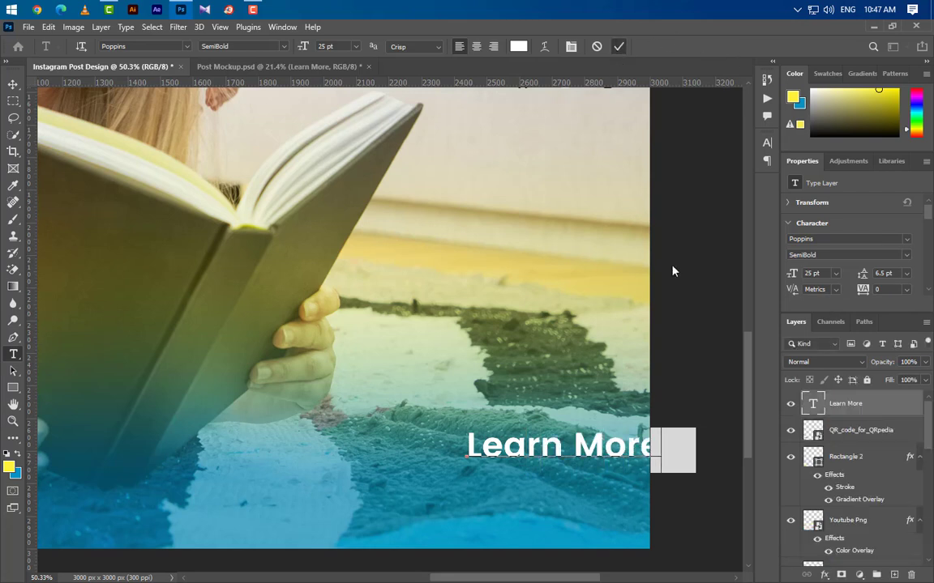
{"action": "type", "text": "17"}
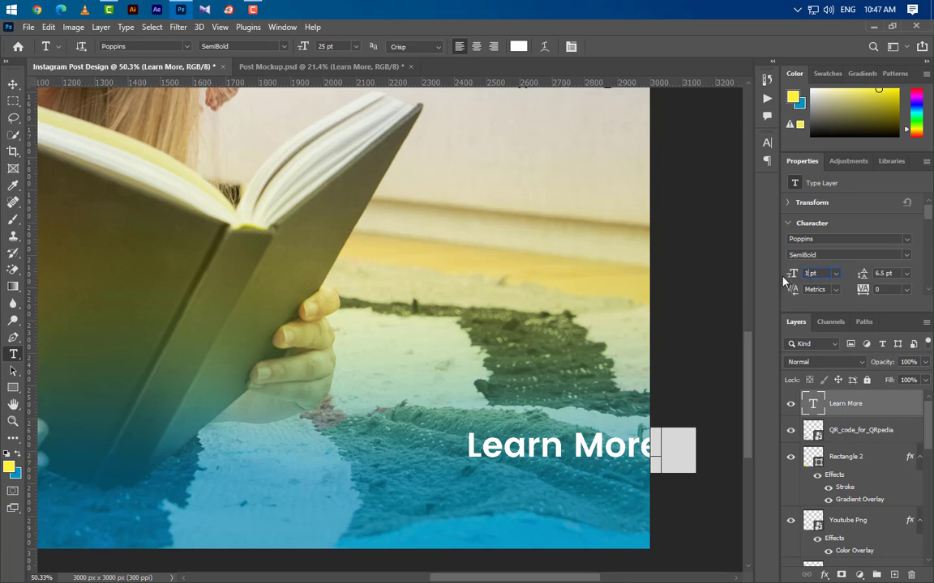
{"action": "key", "text": "Return"}
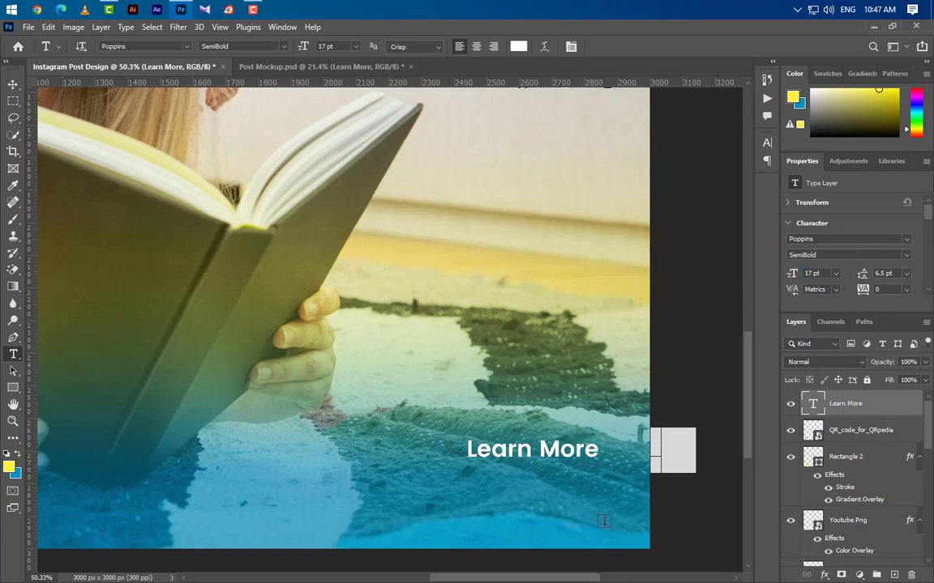
Draw a rectangle about 539 by 146 px around the "Learn More" text and round its corners to 73 px
{"action": "left_click", "coordinate": [14, 388]}
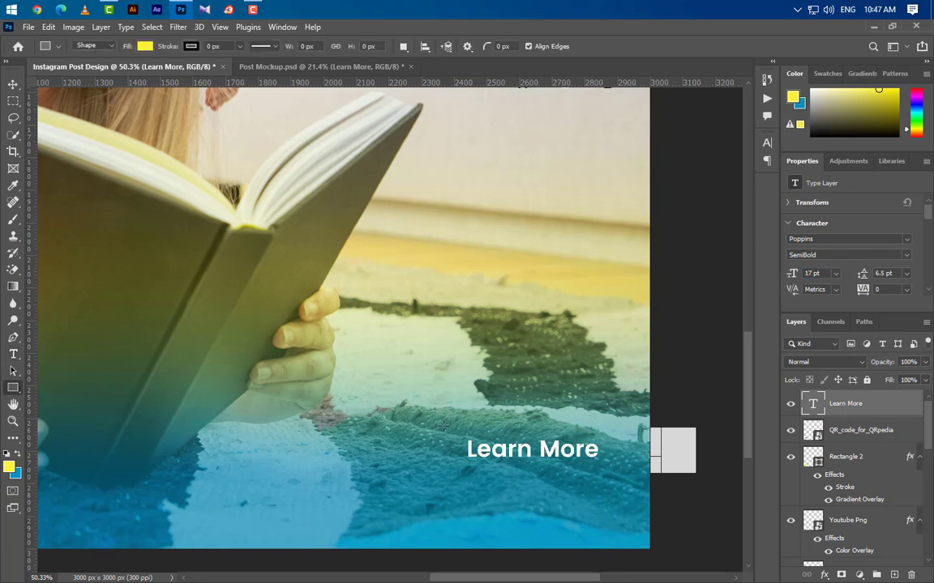
{"action": "left_click_drag", "start_coordinate": [444, 426], "coordinate": [620, 473]}
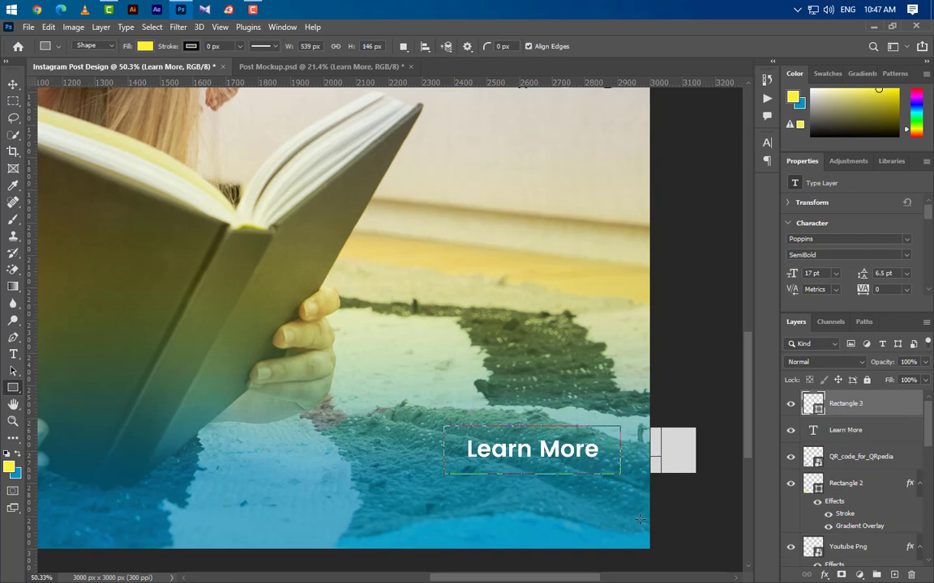
{"action": "scroll", "coordinate": [850, 255], "scroll_direction": "down", "scroll_amount": 4}
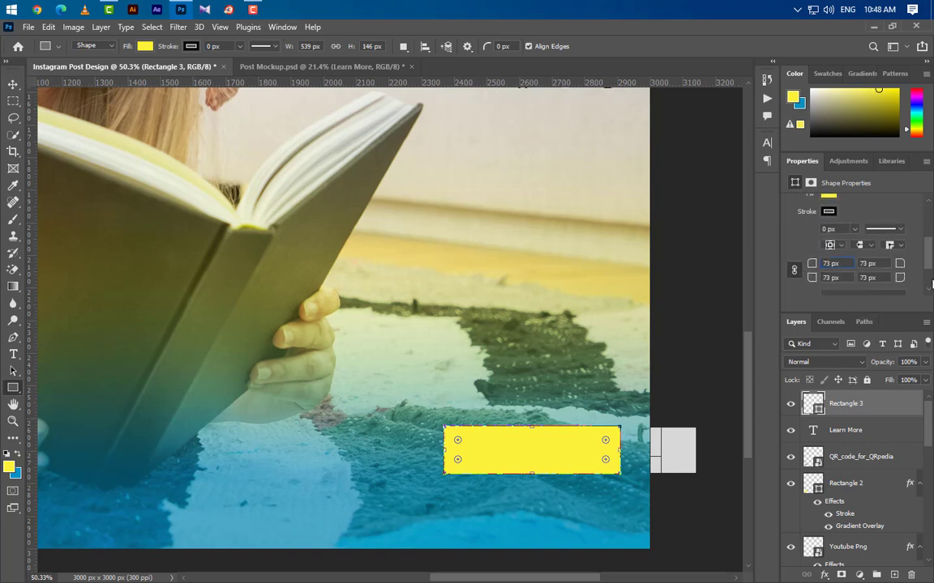
{"action": "left_click_drag", "start_coordinate": [810, 262], "coordinate": [922, 285]}
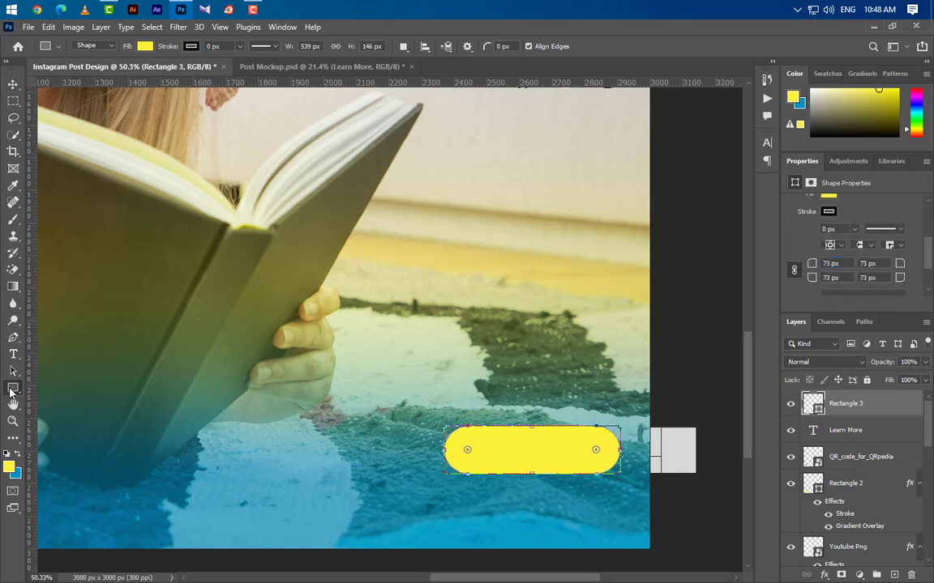
Remove the rounded rectangle's fill and set its stroke width to 10 px
{"action": "left_click", "coordinate": [144, 46]}
{"action": "left_click", "coordinate": [70, 70]}
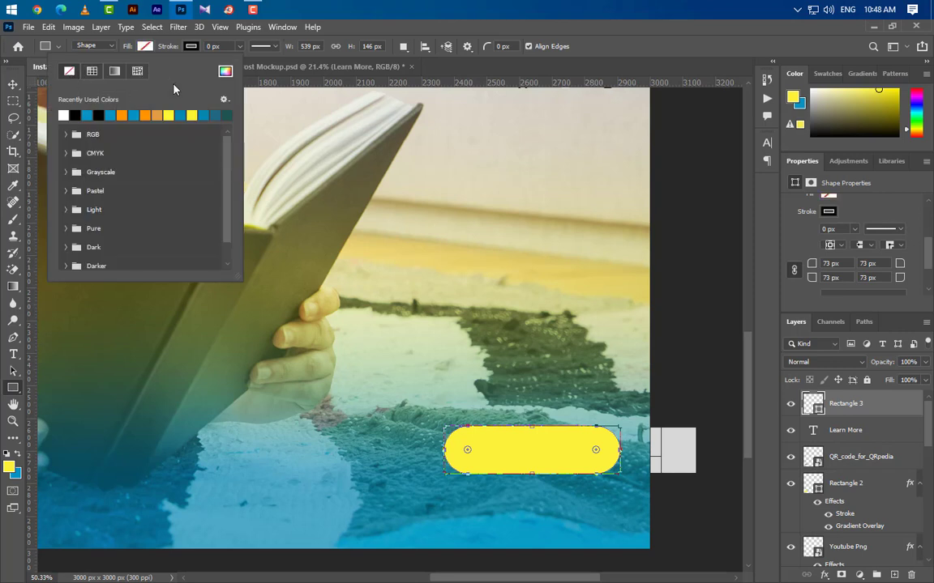
{"action": "key", "text": "Return"}
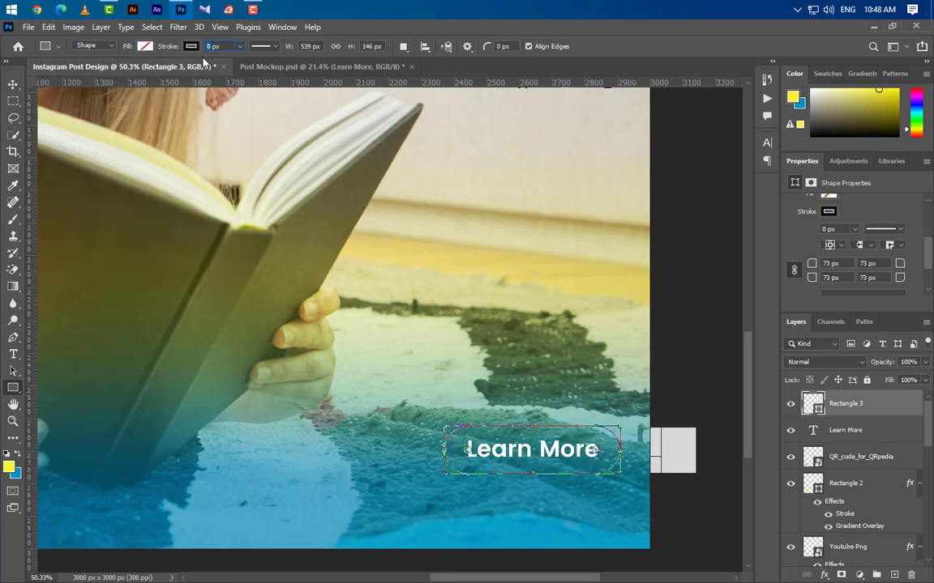
{"action": "key", "text": "Return"}
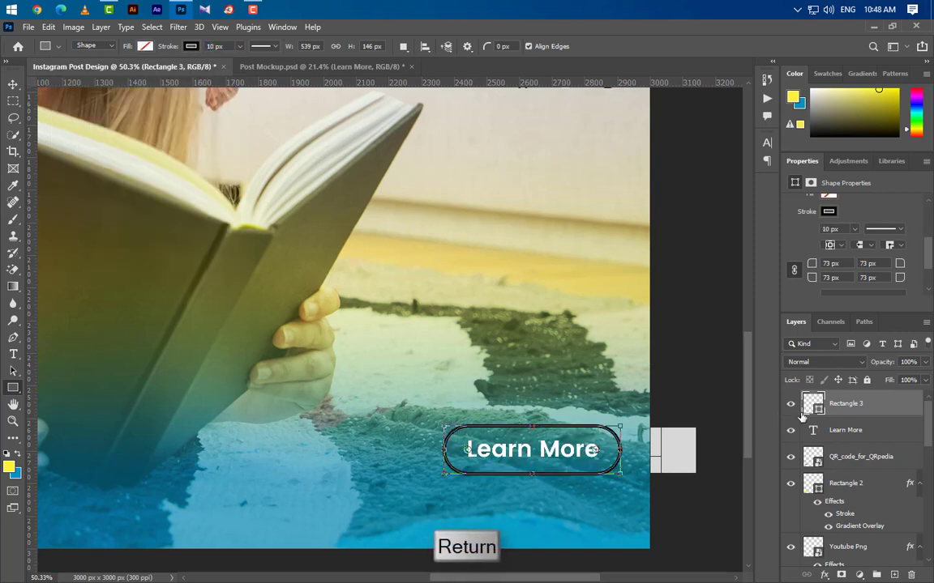
Add a Gradient Overlay to the rounded outline with the blue-yellow gradient at a 0° angle, reversed
{"action": "double_click", "coordinate": [917, 414]}
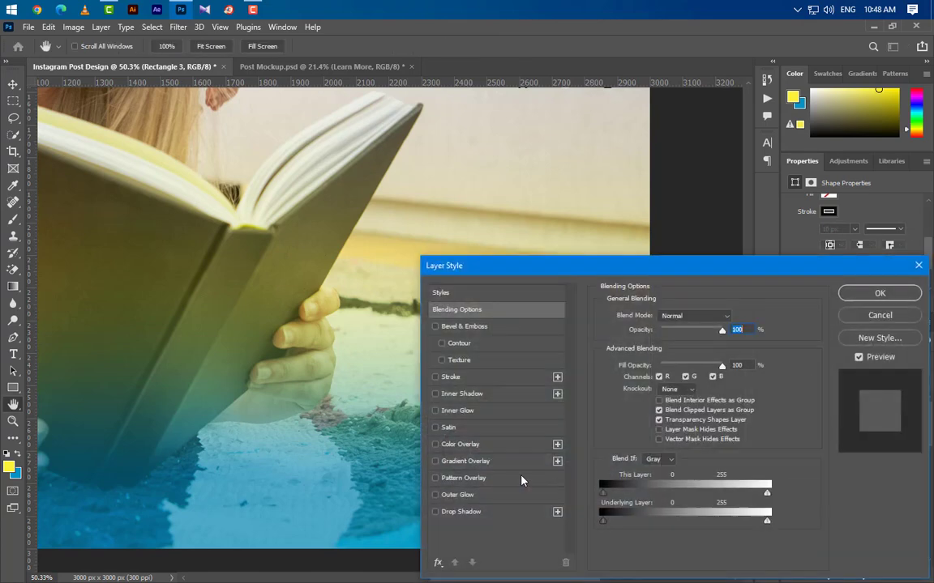
{"action": "left_click", "coordinate": [504, 462]}
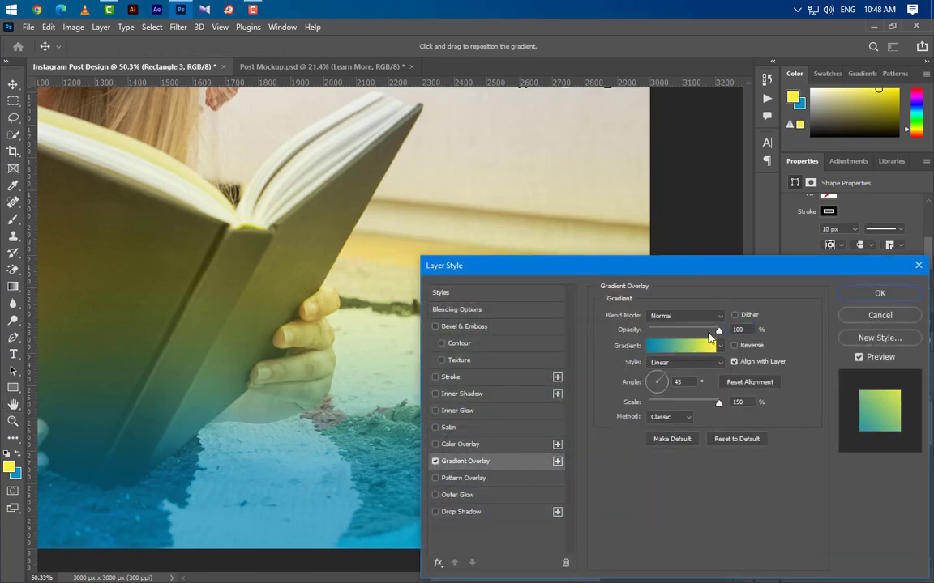
{"action": "left_click_drag", "start_coordinate": [697, 266], "coordinate": [858, 162]}
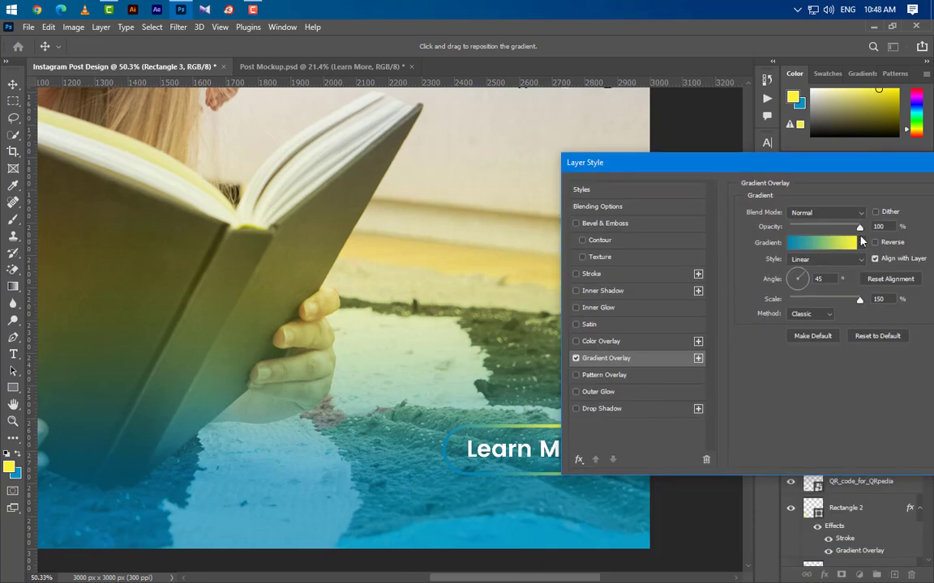
{"action": "left_click", "coordinate": [806, 279]}
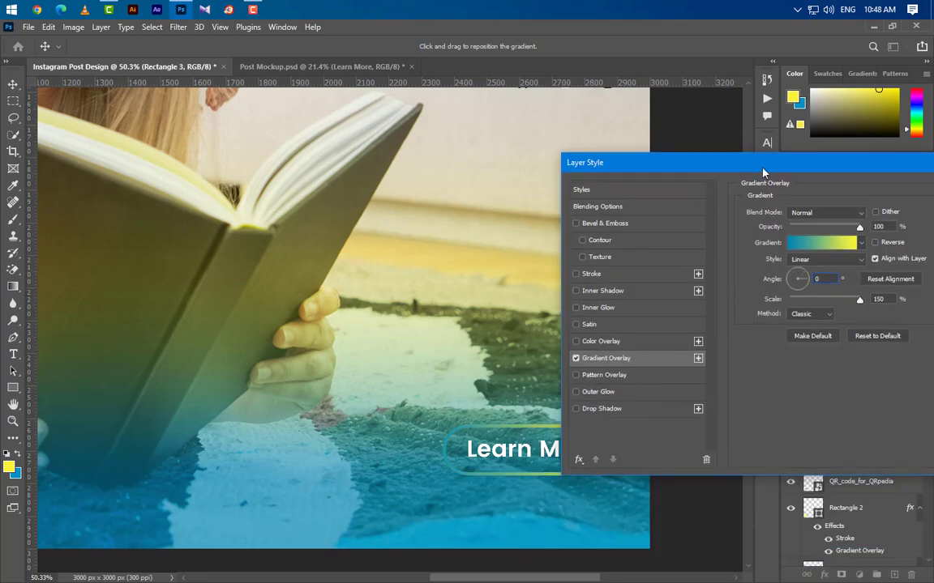
{"action": "left_click_drag", "start_coordinate": [760, 170], "coordinate": [106, 132]}
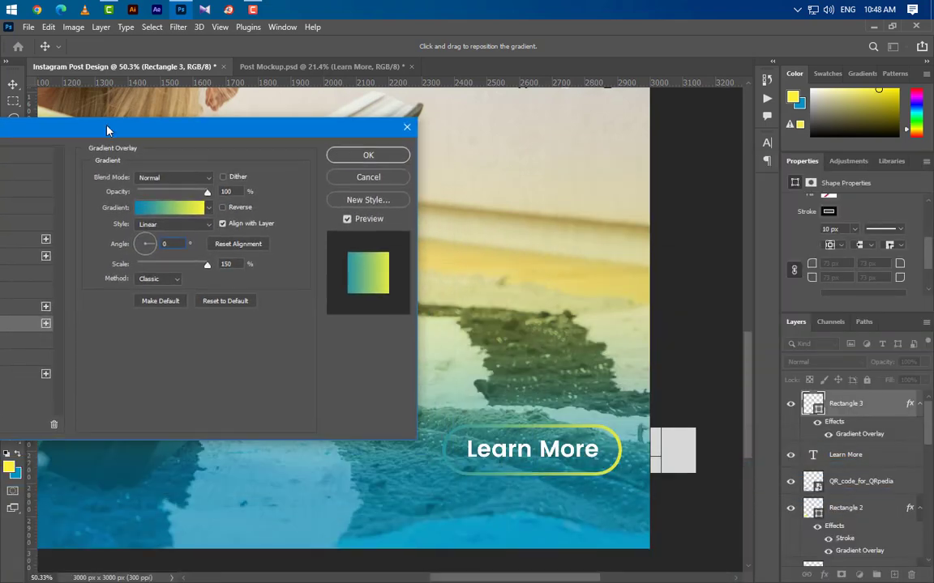
{"action": "left_click", "coordinate": [219, 205]}
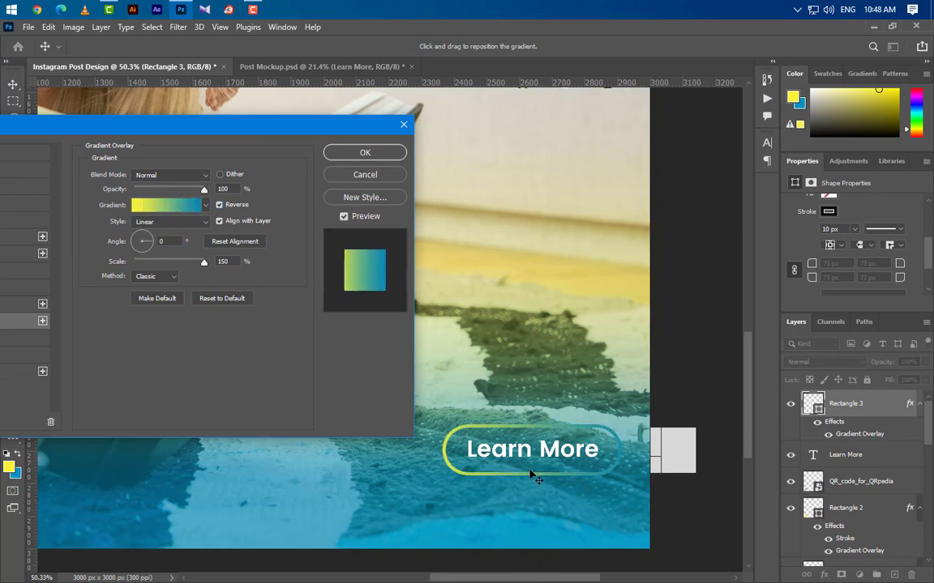
Darken the overlay gradient's blue stop to 056686 and apply the layer style
{"action": "left_click", "coordinate": [192, 215]}
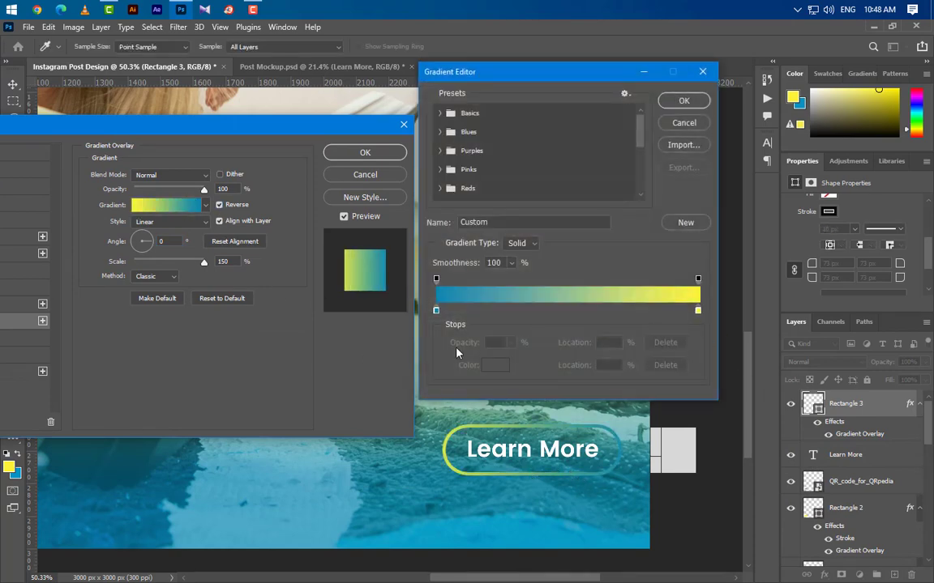
{"action": "double_click", "coordinate": [436, 311]}
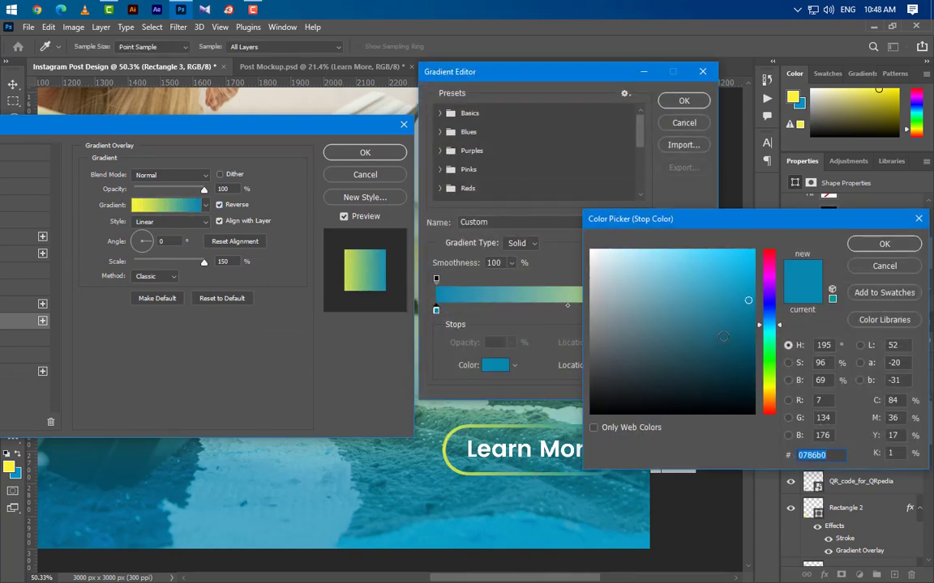
{"action": "left_click", "coordinate": [748, 327]}
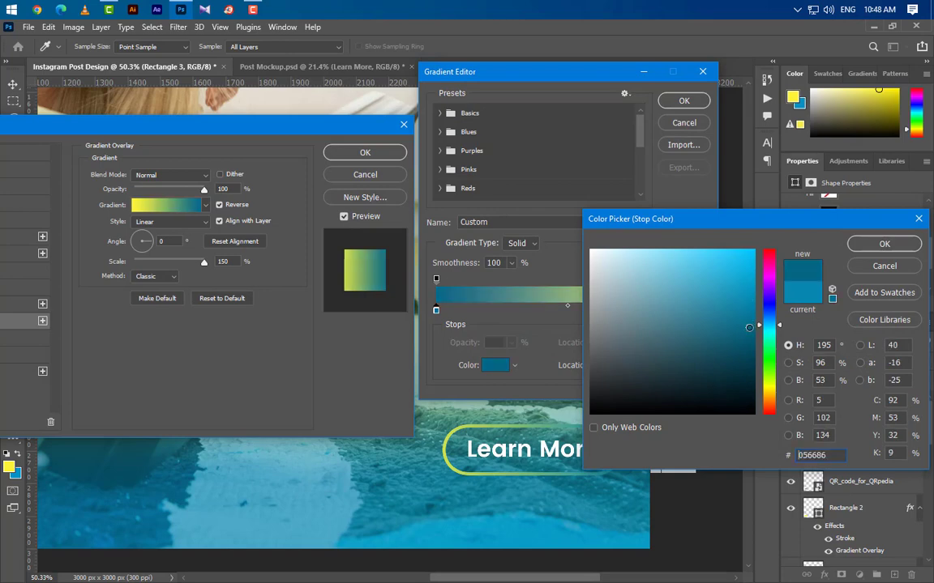
{"action": "left_click", "coordinate": [883, 244]}
{"action": "left_click", "coordinate": [683, 101]}
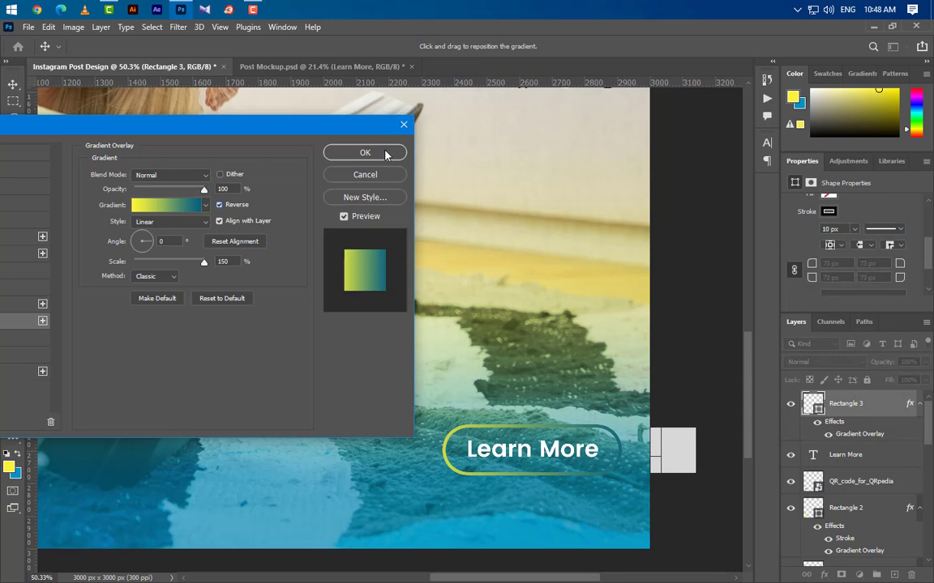
{"action": "left_click", "coordinate": [388, 154]}
{"action": "scroll", "coordinate": [581, 389], "scroll_direction": "down", "scroll_amount": 2}
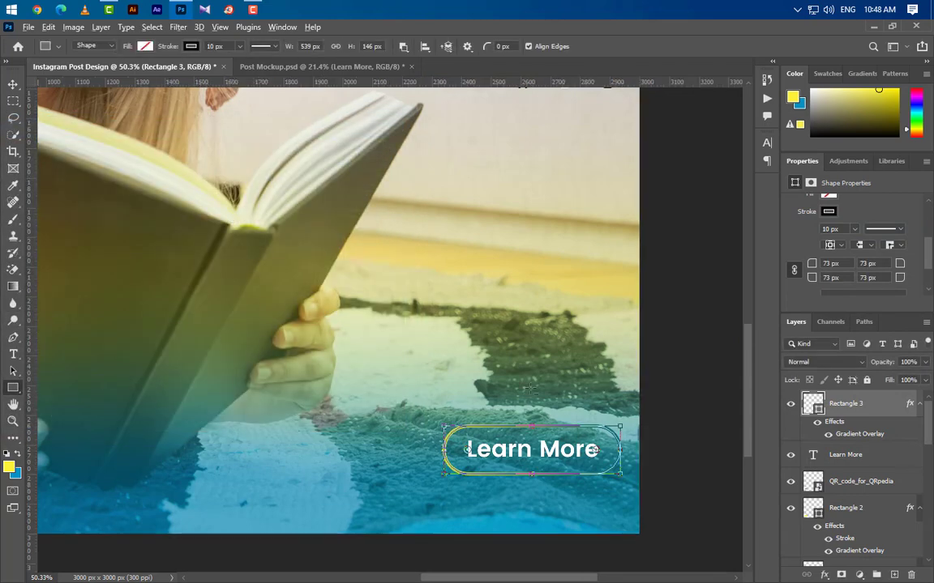
{"action": "right_click", "coordinate": [13, 338]}
{"action": "left_click", "coordinate": [13, 355]}
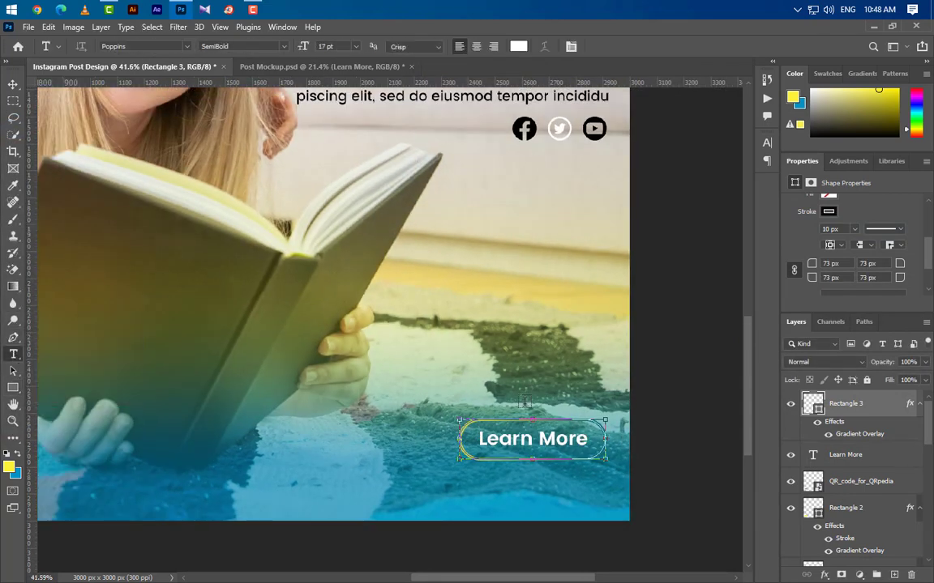
{"action": "left_click", "coordinate": [355, 484]}
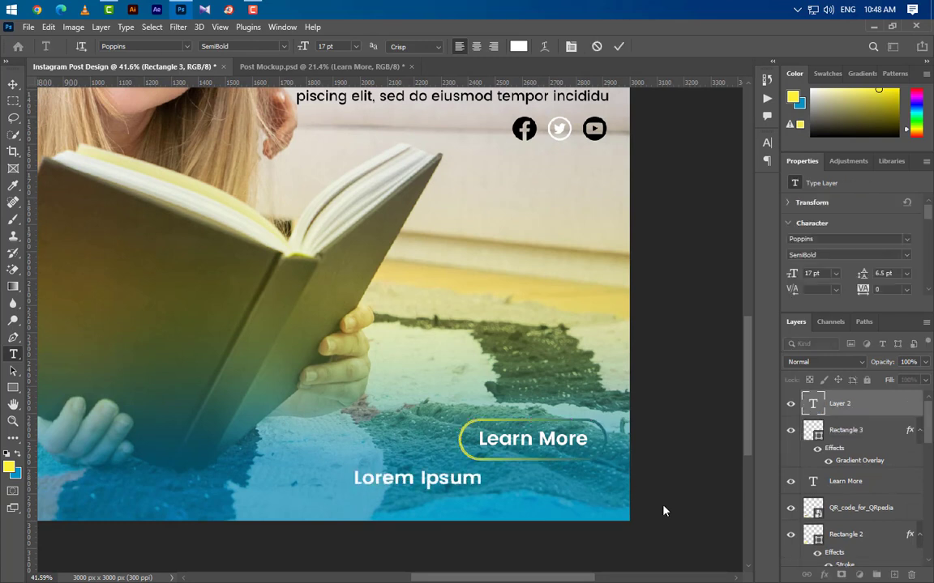
{"action": "type", "text": "www.graphics"}
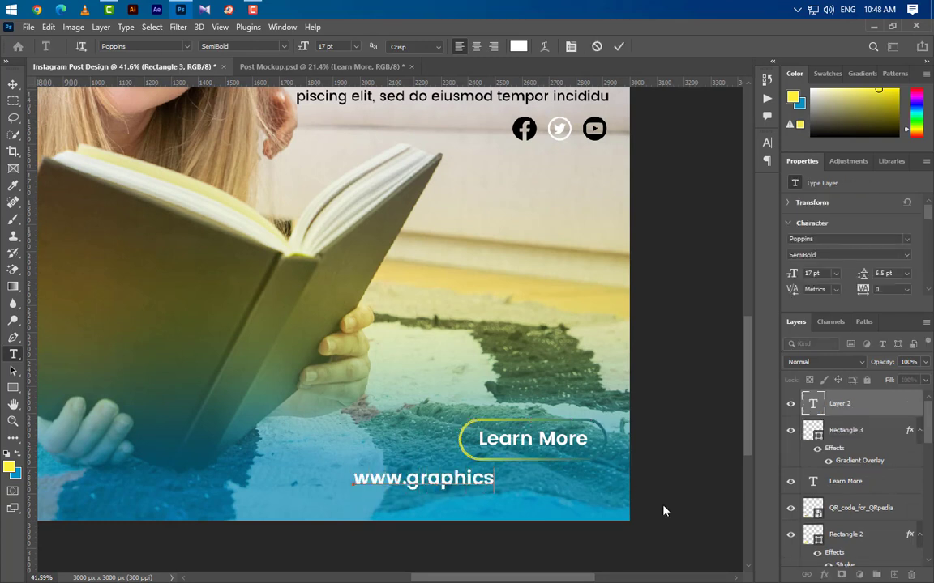
{"action": "type", "text": "family"}
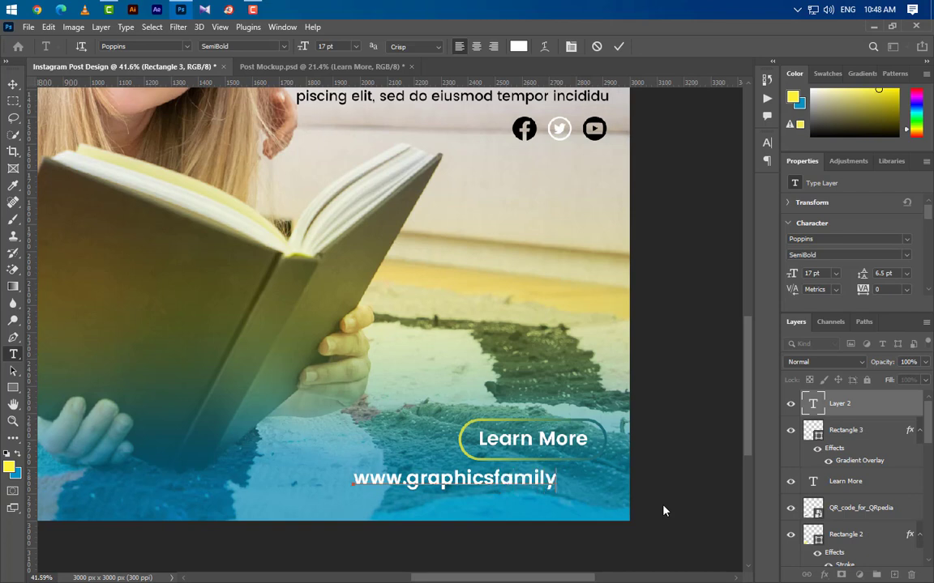
{"action": "type", "text": ".com"}
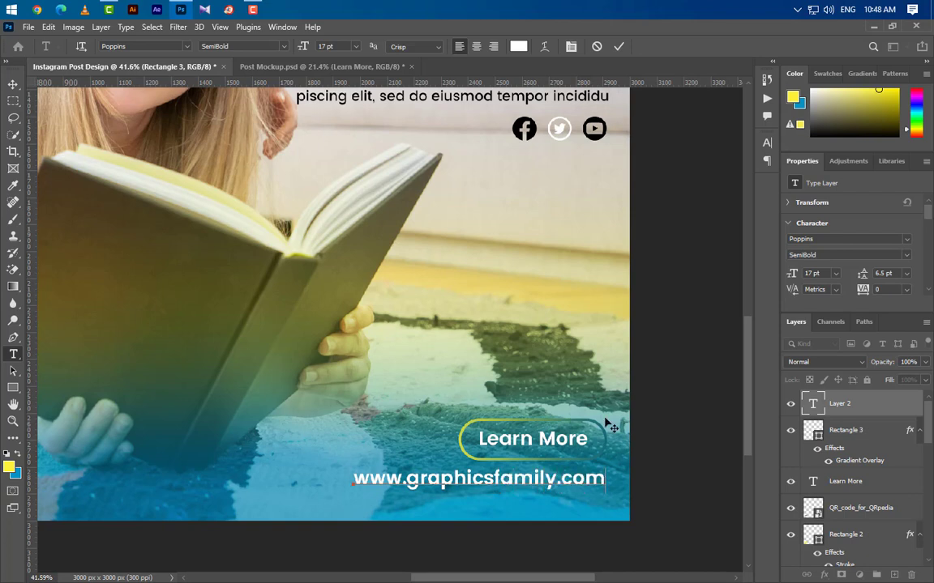
{"action": "left_click", "coordinate": [617, 50]}
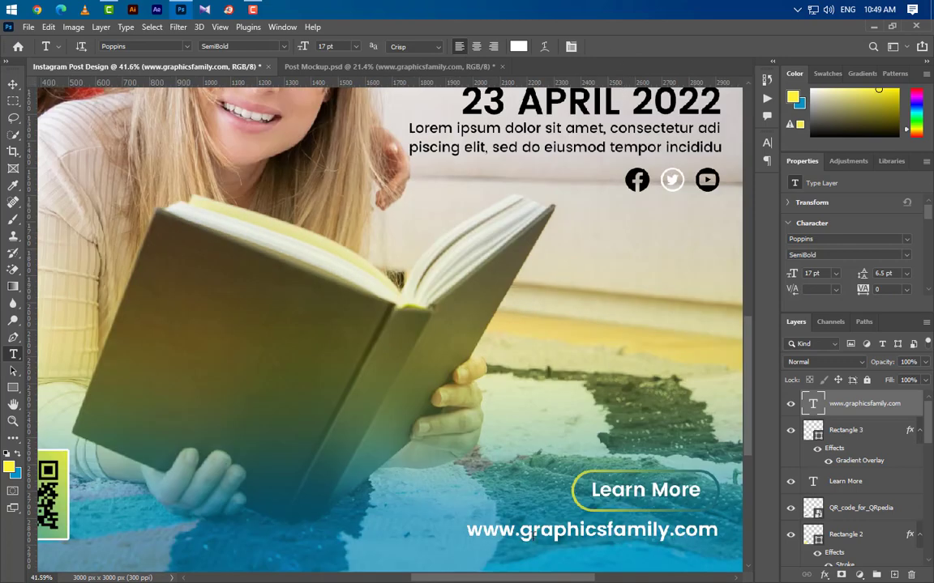
Set the website address text to 20 pt in Poppins Regular
{"action": "triple_click", "coordinate": [478, 532]}
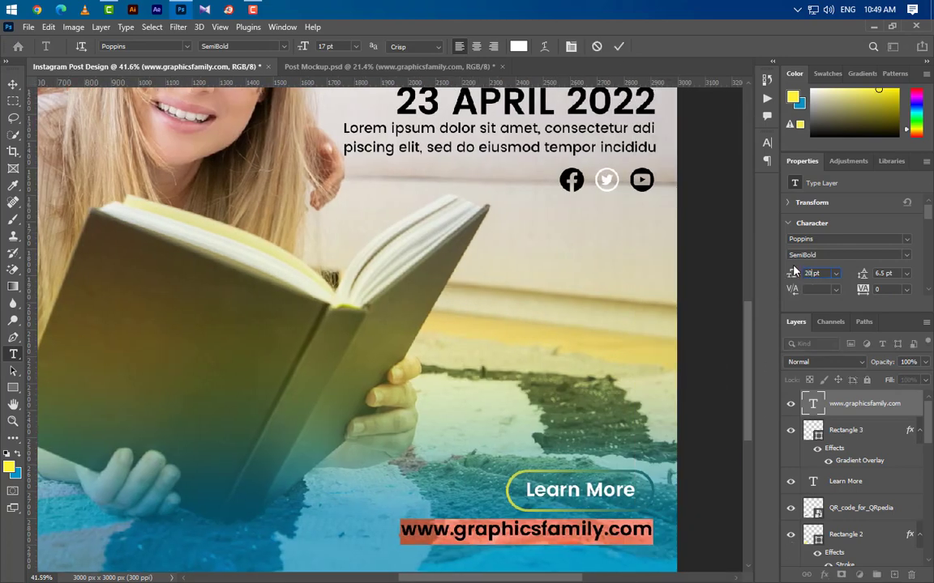
{"action": "type", "text": "20"}
{"action": "key", "text": "Return"}
{"action": "left_click", "coordinate": [906, 255]}
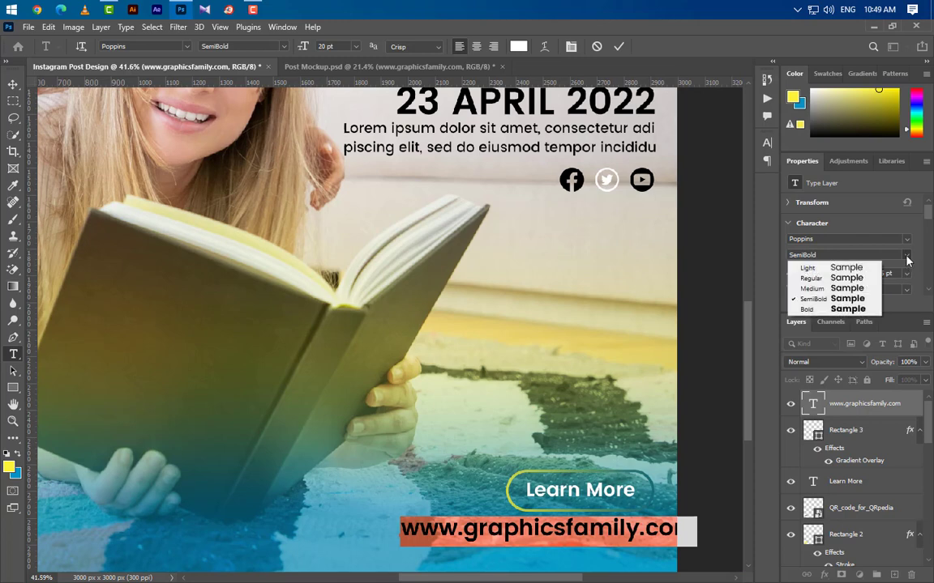
{"action": "left_click", "coordinate": [818, 278]}
Colour the website address text black (000000) and commit the text edit
{"action": "scroll", "coordinate": [875, 306], "scroll_direction": "down", "scroll_amount": 1}
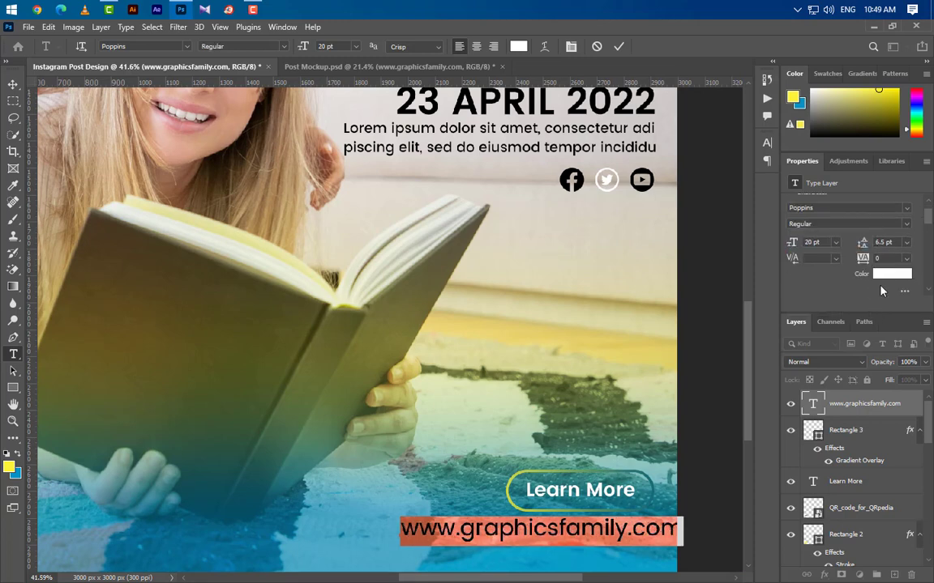
{"action": "left_click", "coordinate": [889, 273]}
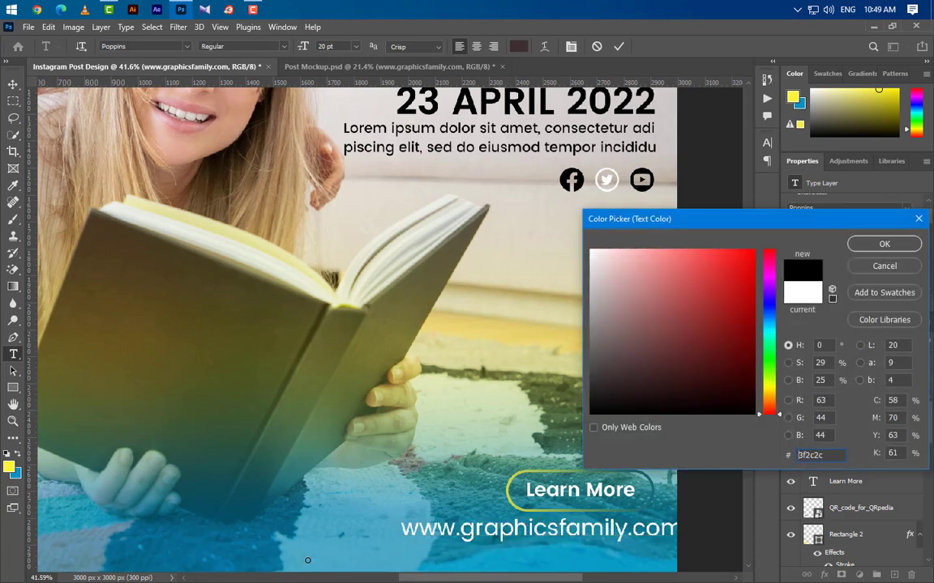
{"action": "type", "text": "000000"}
{"action": "left_click", "coordinate": [884, 244]}
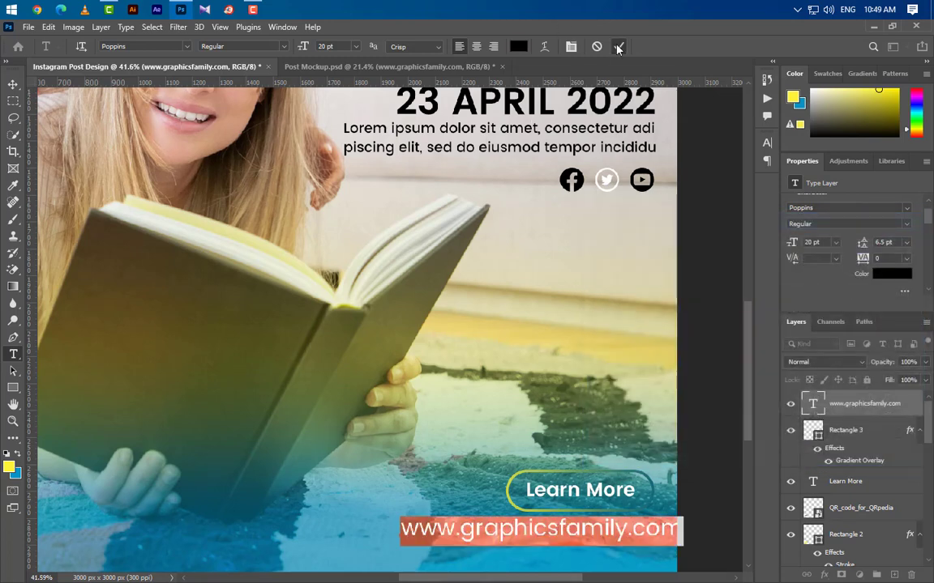
{"action": "left_click", "coordinate": [618, 47]}
Shift the website address left to align with the paragraph's right edge, and raise the "Learn More" text and outline about 27 px
{"action": "left_click", "coordinate": [13, 84]}
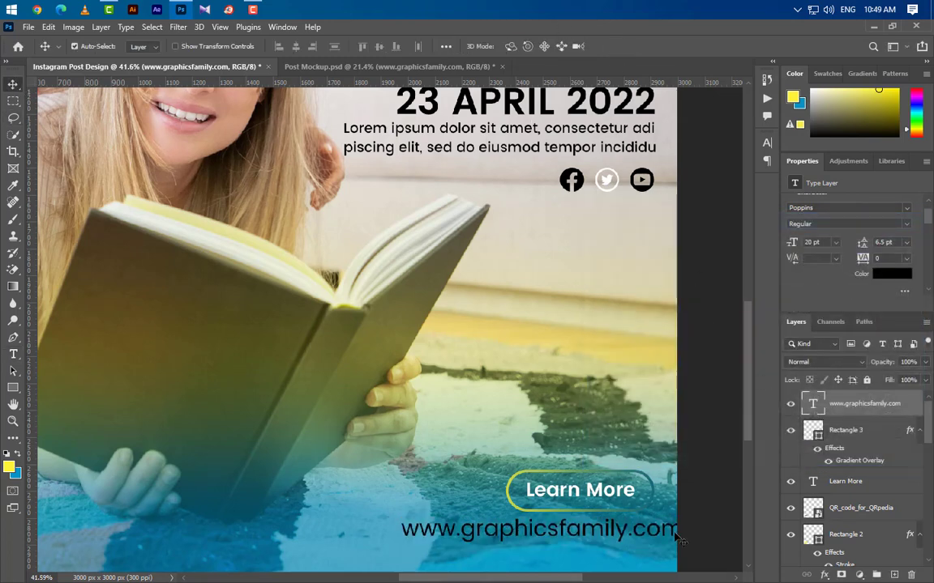
{"action": "left_click_drag", "start_coordinate": [643, 540], "coordinate": [615, 535]}
{"action": "scroll", "coordinate": [658, 447], "scroll_direction": "down", "scroll_amount": 2}
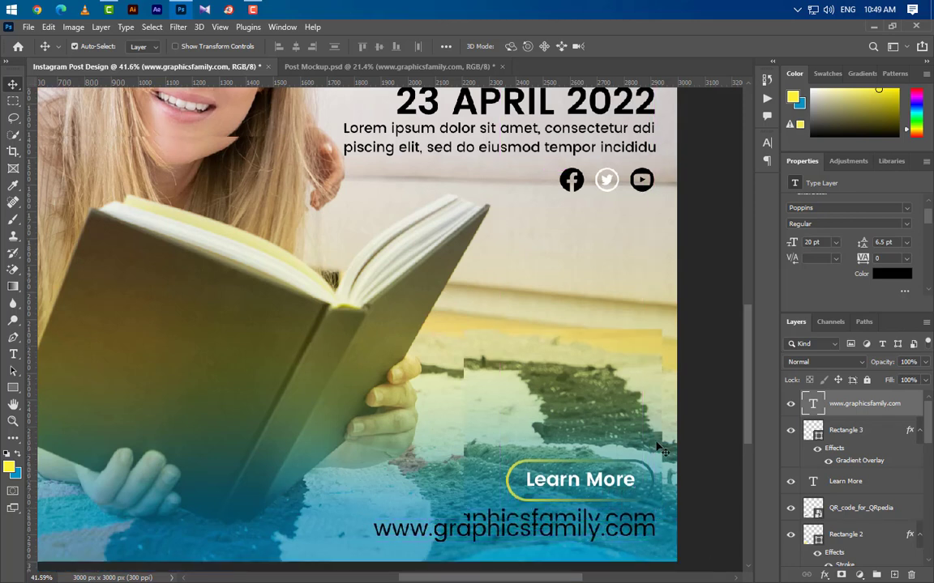
{"action": "key", "text": "shift+Down"}
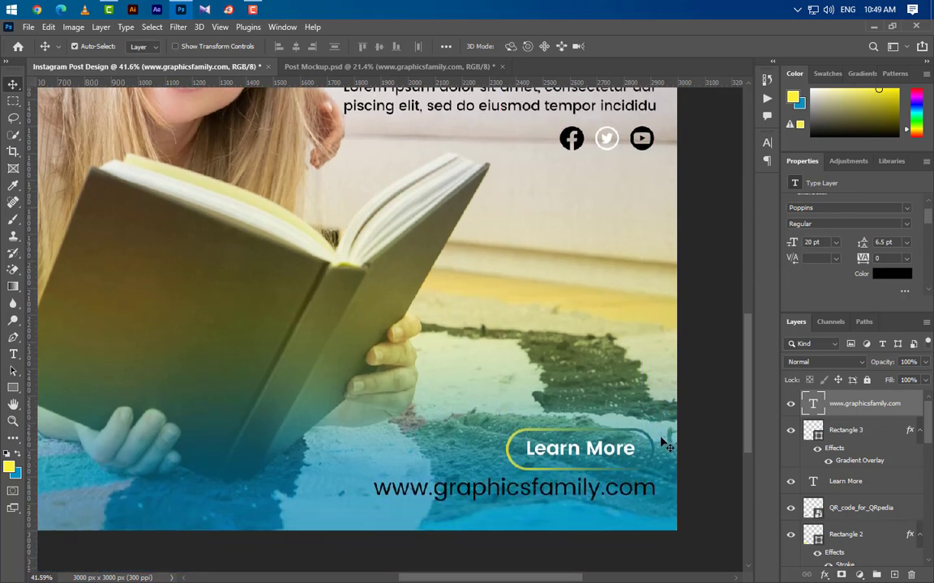
{"action": "left_click", "coordinate": [851, 437]}
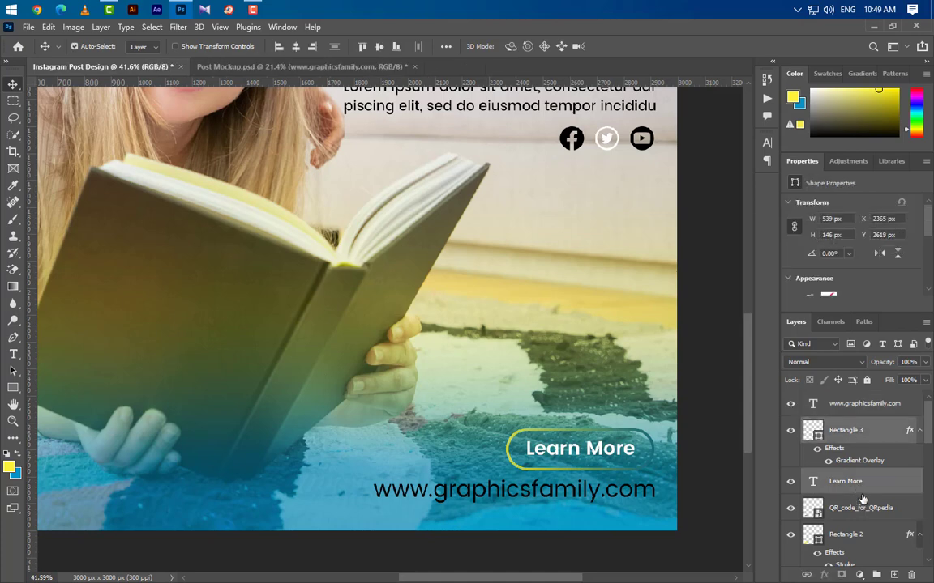
{"action": "left_click_drag", "start_coordinate": [575, 400], "coordinate": [575, 393]}
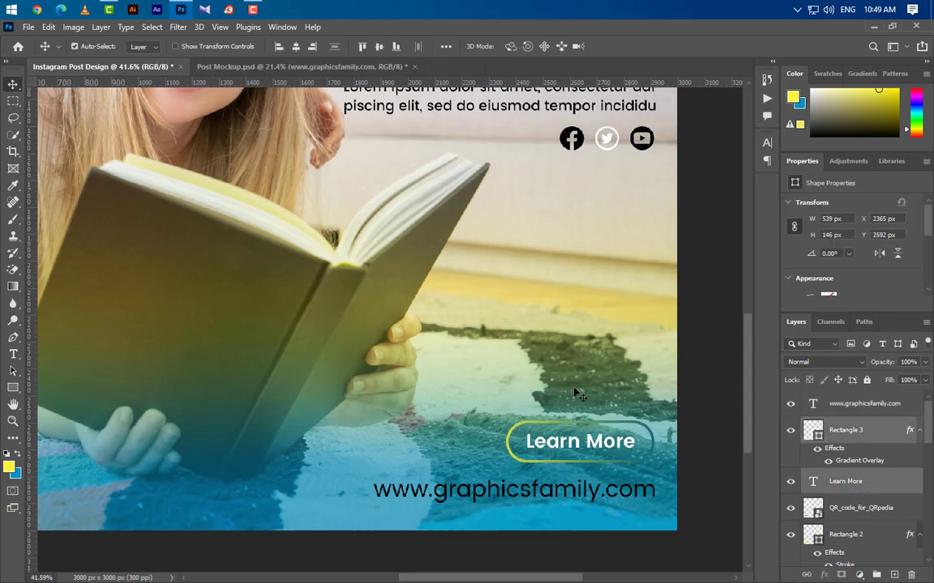
Add a new layer above Layer 1 copy and draw a black-to-transparent linear gradient from the lower-right canvas corner towards the centre
{"action": "scroll", "coordinate": [523, 448], "scroll_direction": "down", "scroll_amount": 5}
{"action": "scroll", "coordinate": [555, 407], "scroll_direction": "up", "scroll_amount": 3}
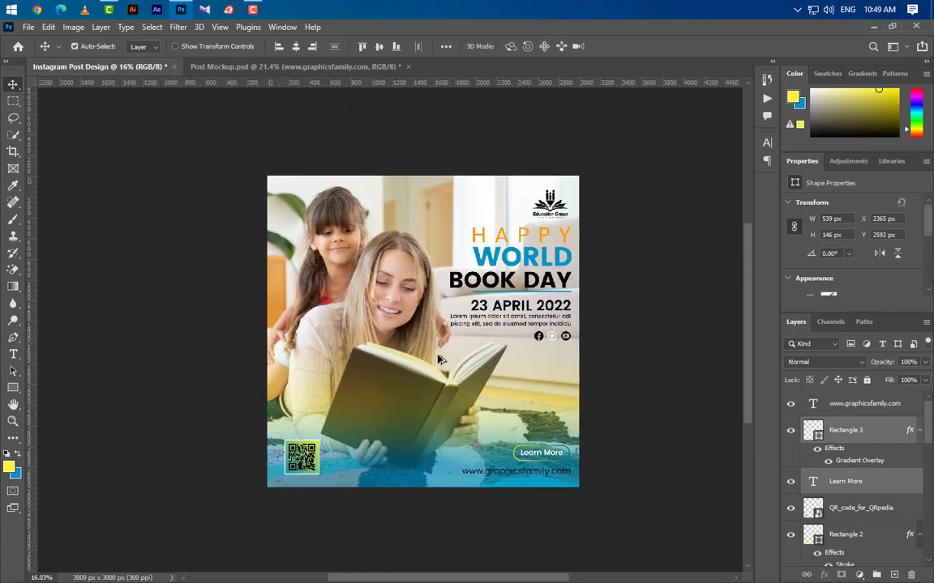
{"action": "scroll", "coordinate": [555, 408], "scroll_direction": "up", "scroll_amount": 1}
{"action": "scroll", "coordinate": [557, 366], "scroll_direction": "up", "scroll_amount": 1}
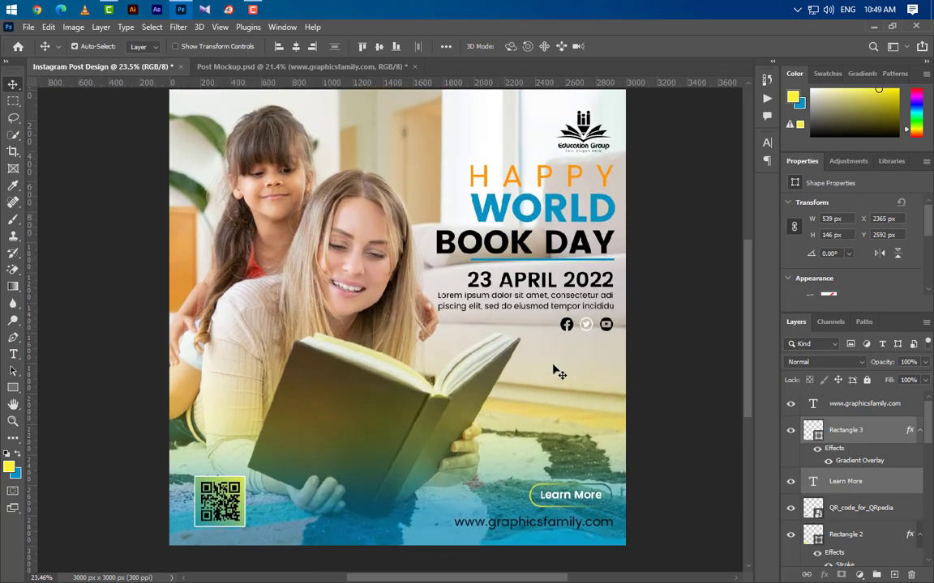
{"action": "left_click", "coordinate": [873, 475]}
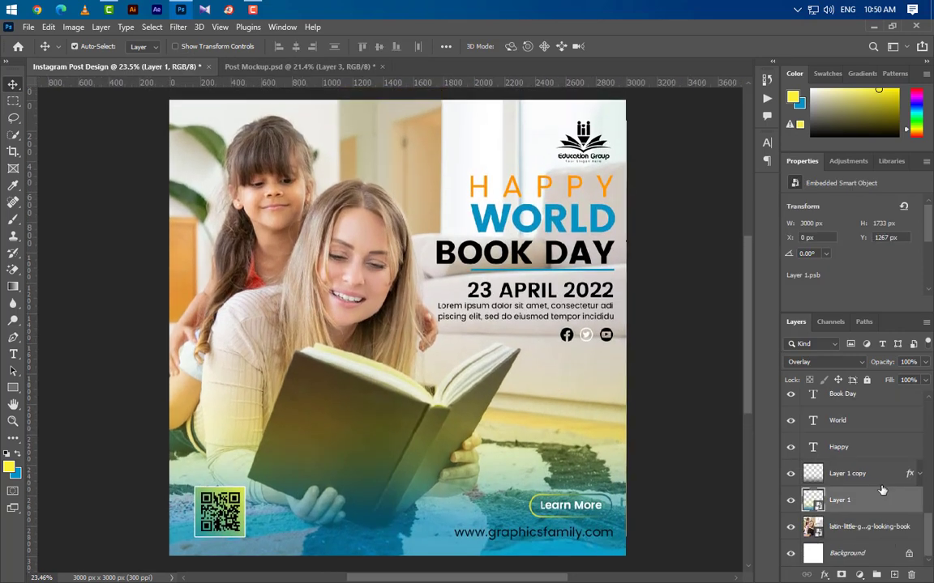
{"action": "left_click", "coordinate": [894, 576]}
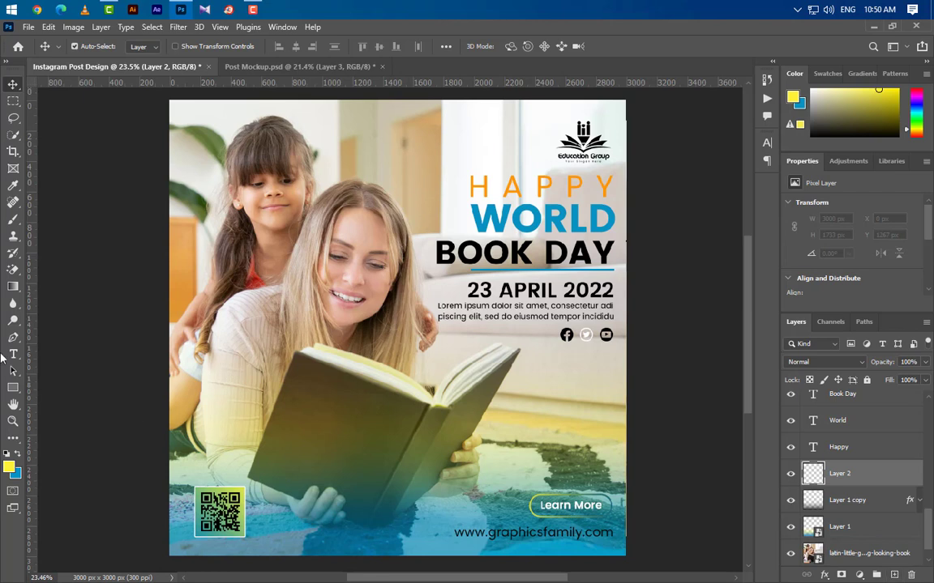
{"action": "left_click", "coordinate": [13, 286]}
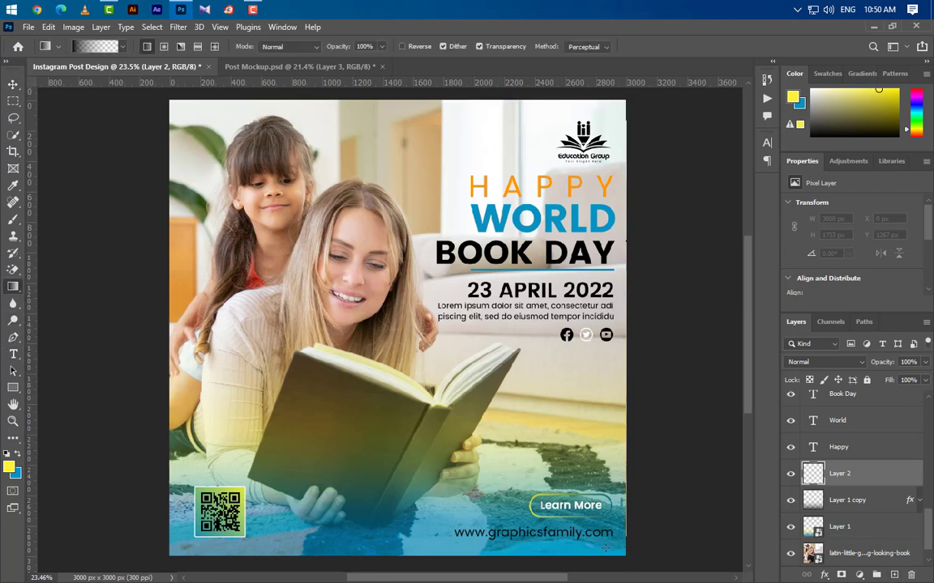
{"action": "left_click_drag", "start_coordinate": [625, 552], "coordinate": [478, 338]}
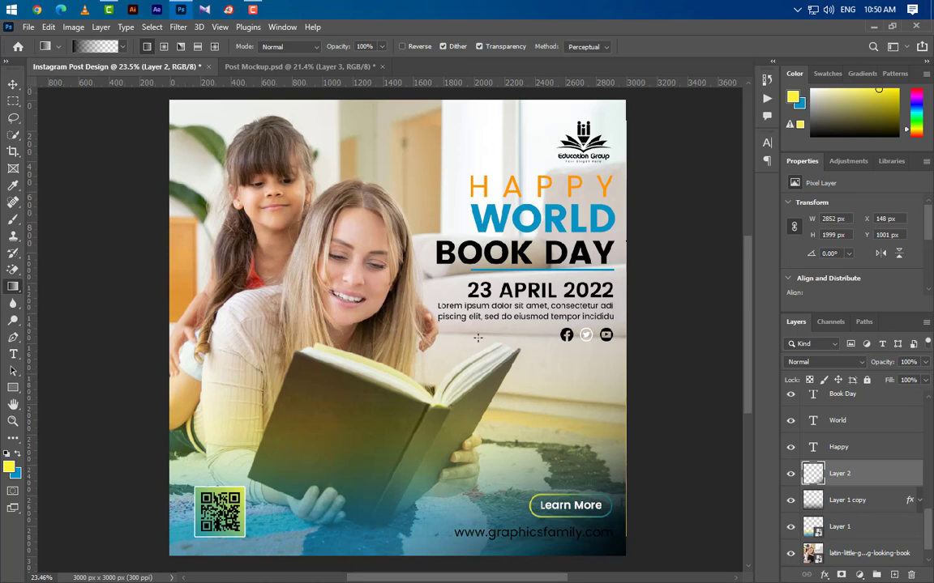
Add a Color Overlay to the lower-right corner gradient layer using orange e39f45 at 100% opacity
{"action": "double_click", "coordinate": [884, 474]}
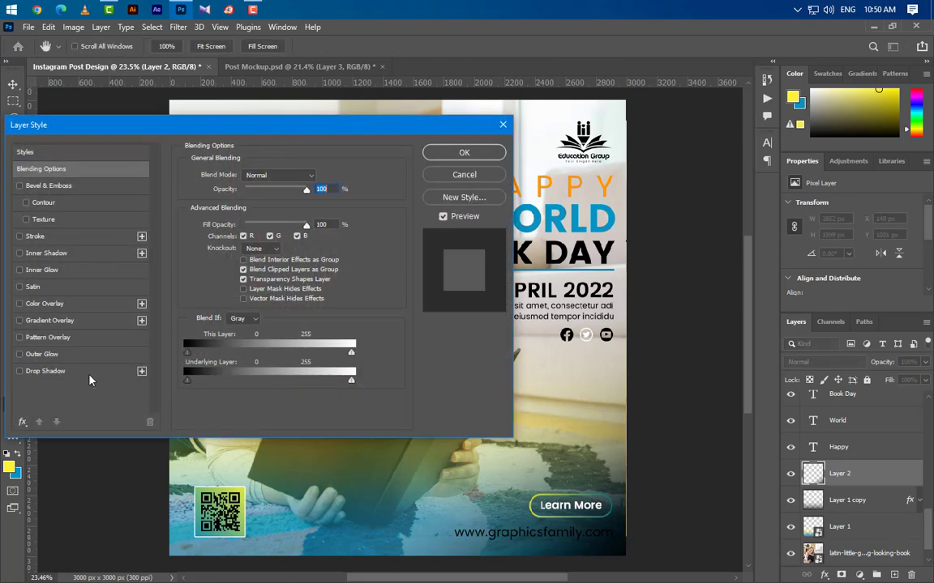
{"action": "left_click", "coordinate": [65, 304]}
{"action": "left_click", "coordinate": [321, 177]}
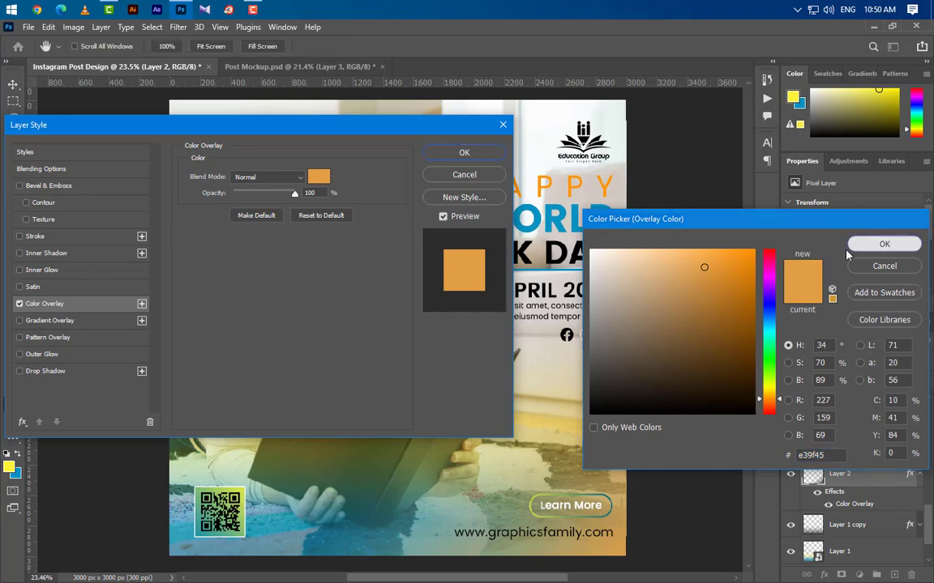
{"action": "left_click", "coordinate": [884, 244]}
{"action": "left_click", "coordinate": [463, 152]}
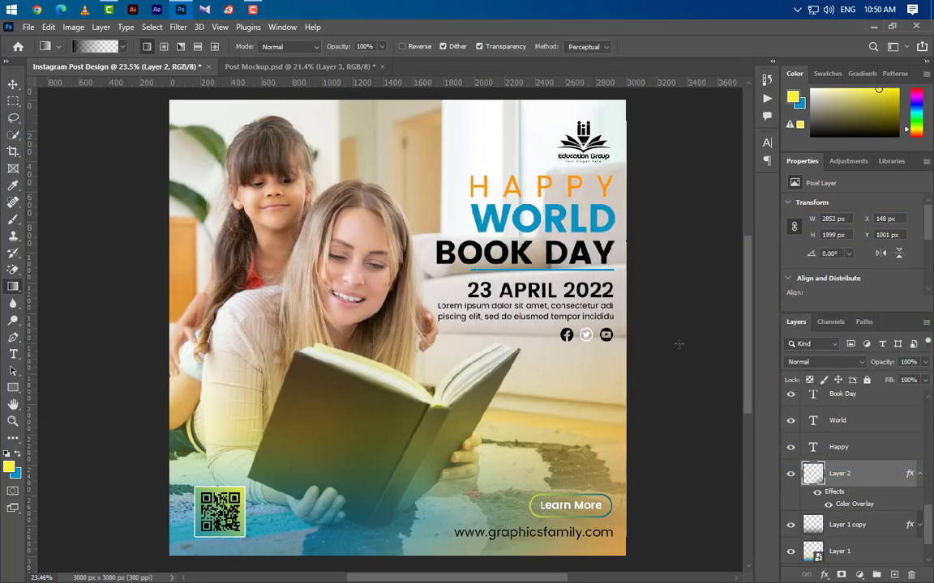
Move the orange corner gradient about 167 px right and 78 px down, partly off the canvas
{"action": "key", "text": "ctrl+t"}
{"action": "left_click_drag", "start_coordinate": [602, 485], "coordinate": [630, 499]}
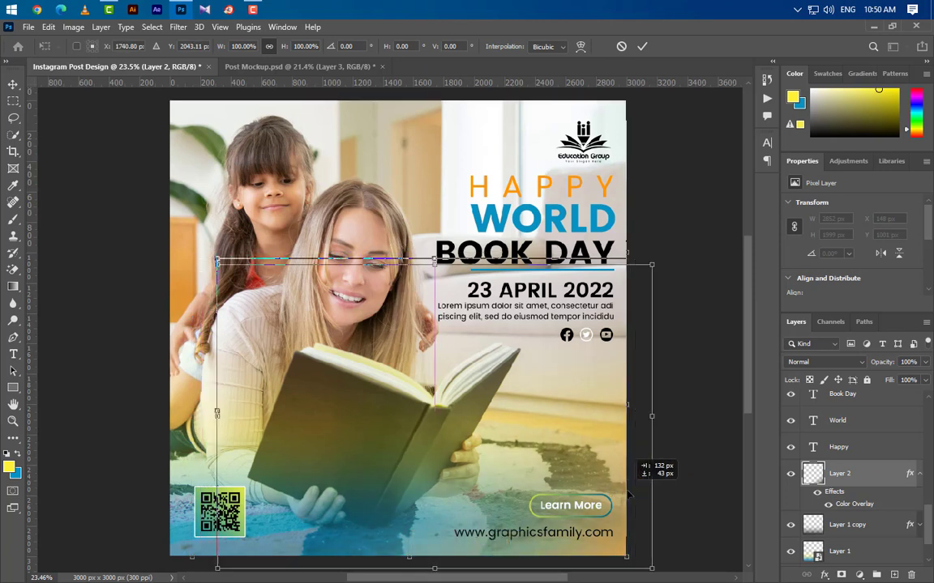
{"action": "left_click", "coordinate": [642, 46]}
Add another layer and draw a short black-to-transparent gradient inward from the upper-left canvas corner
{"action": "key", "text": "g"}
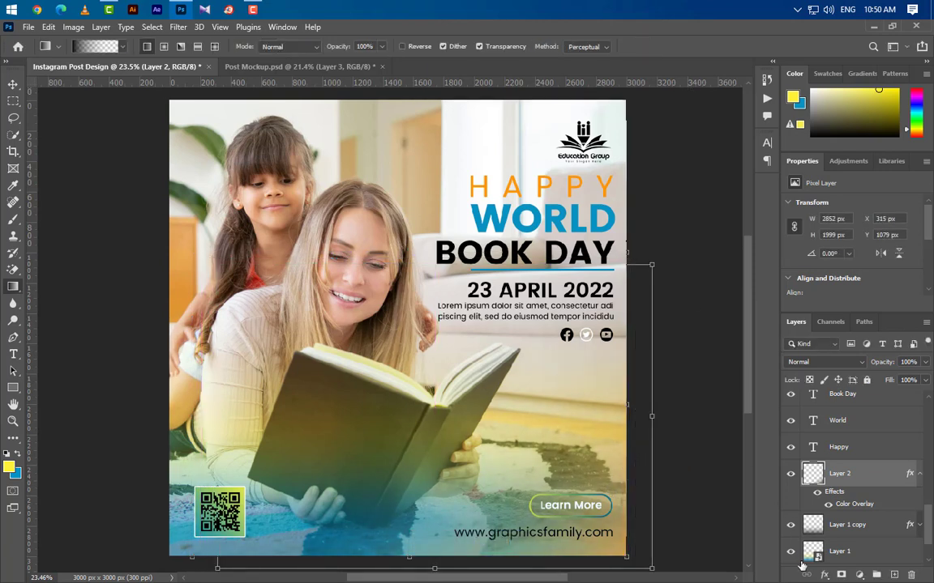
{"action": "left_click", "coordinate": [894, 574]}
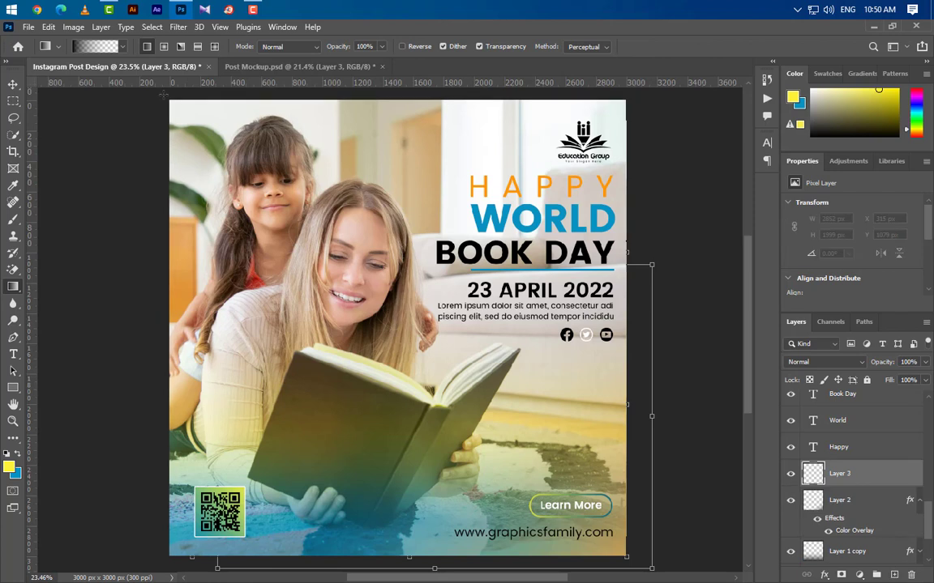
{"action": "left_click_drag", "start_coordinate": [169, 100], "coordinate": [245, 192]}
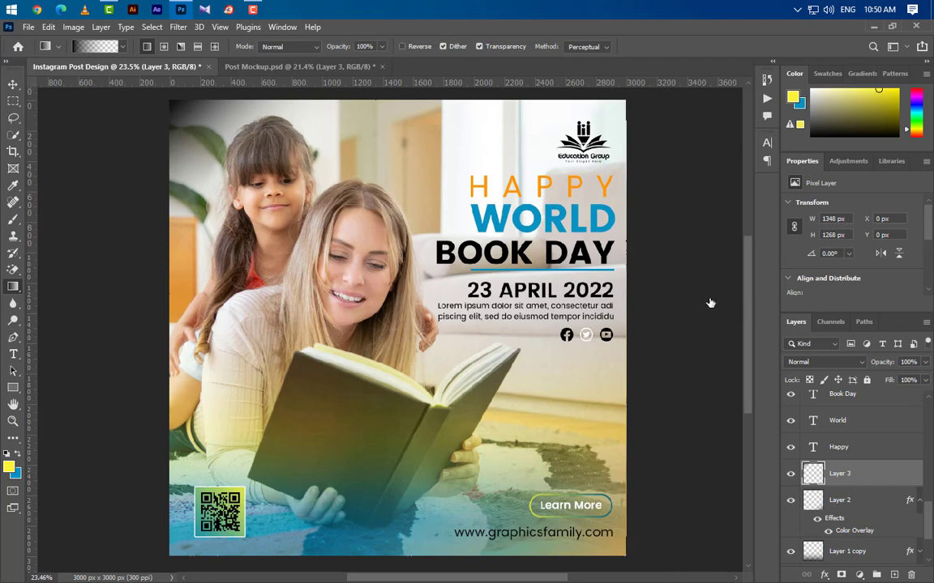
Apply a blue-yellow Gradient Overlay to the upper-left corner gradient at a 45° angle with Reverse turned off
{"action": "double_click", "coordinate": [876, 473]}
{"action": "left_click_drag", "start_coordinate": [423, 125], "coordinate": [861, 143]}
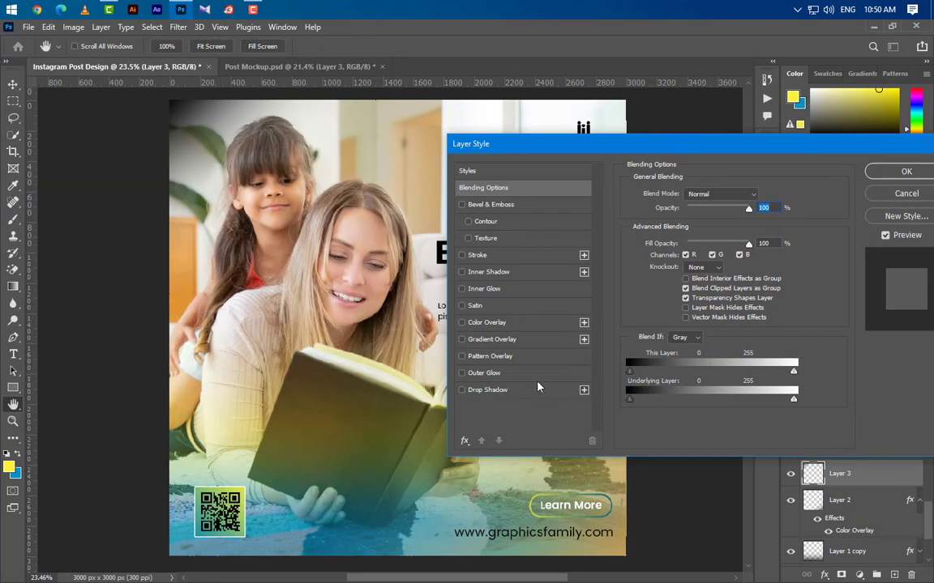
{"action": "left_click", "coordinate": [532, 339]}
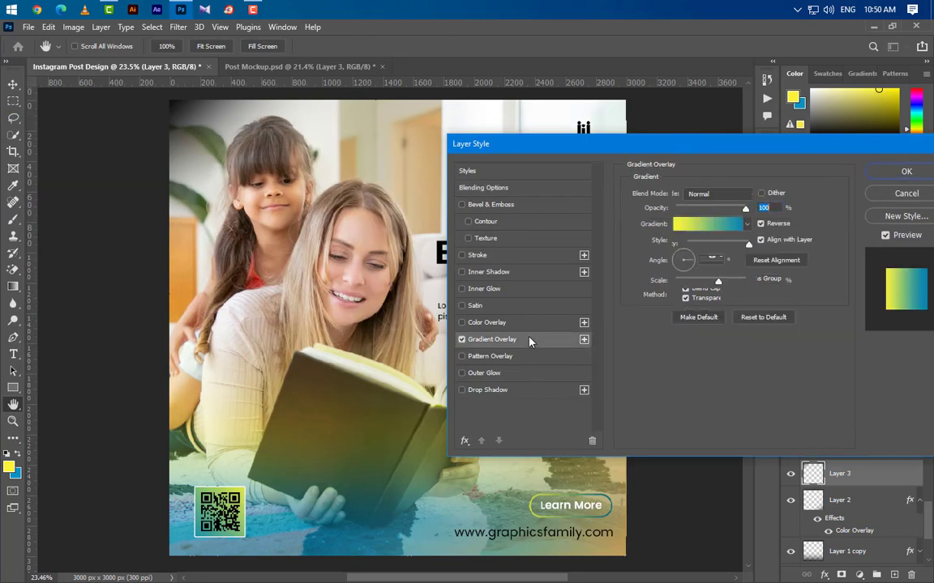
{"action": "left_click", "coordinate": [702, 260]}
{"action": "type", "text": "45"}
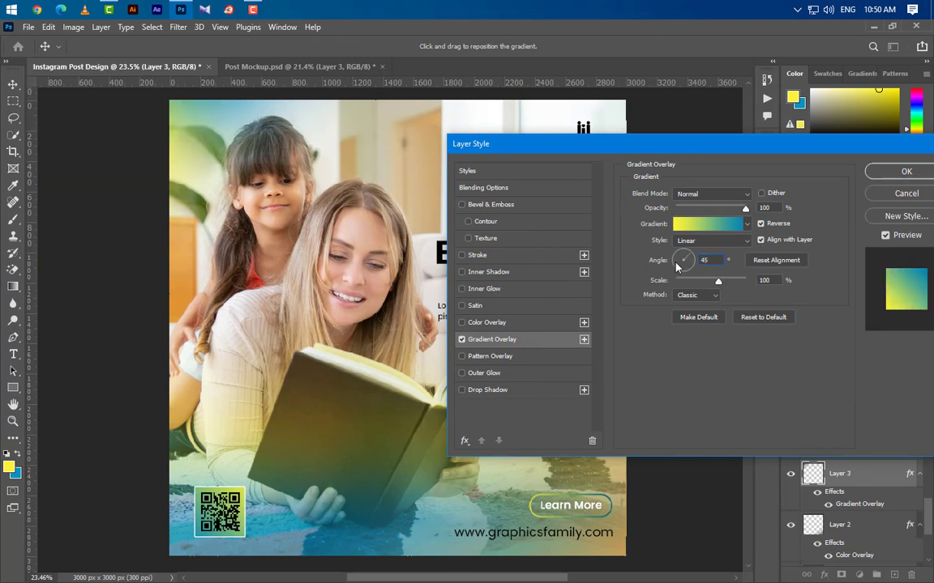
{"action": "left_click", "coordinate": [760, 224]}
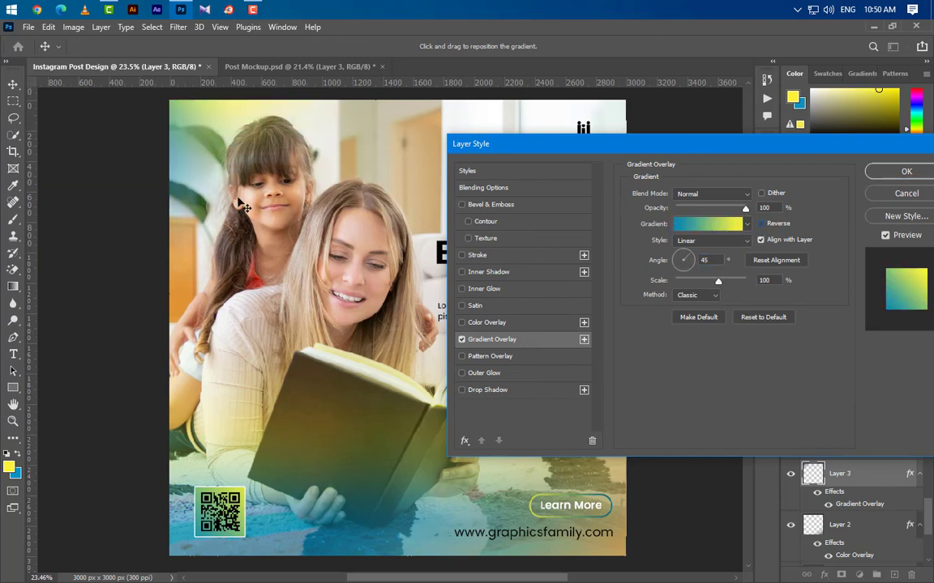
{"action": "left_click", "coordinate": [924, 171]}
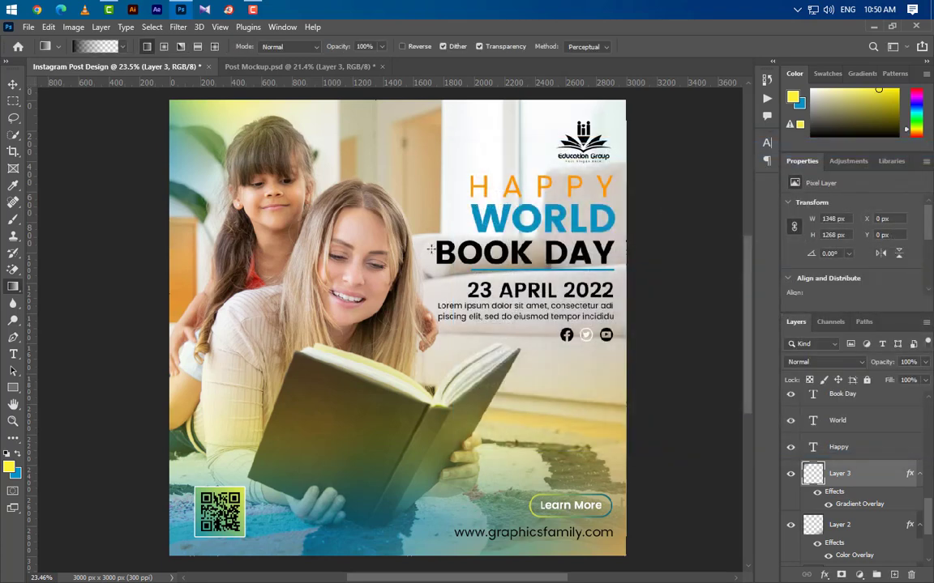
Move the upper-left corner gradient about 264 px left and 136 px up, partly off the canvas
{"action": "key", "text": "ctrl+t"}
{"action": "left_click_drag", "start_coordinate": [282, 188], "coordinate": [248, 167]}
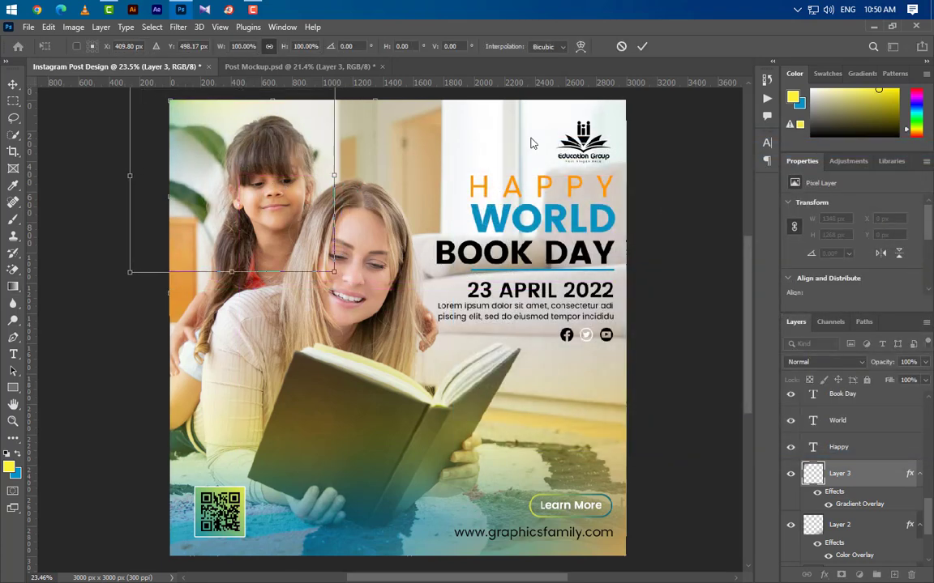
{"action": "key", "text": "Return"}
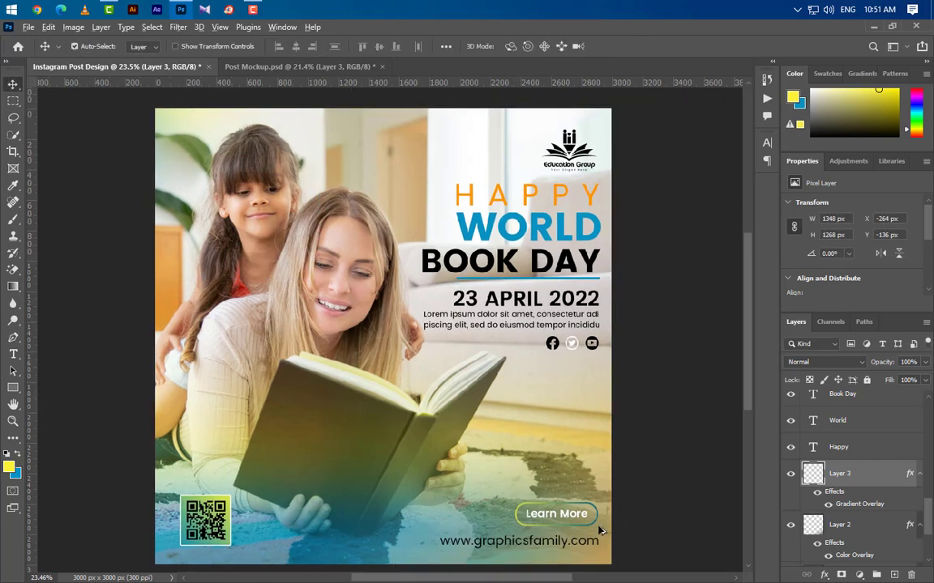
Draw a small circle about 22 px wide on the rug above the "Learn More" button with the Ellipse tool
{"action": "scroll", "coordinate": [601, 531], "scroll_direction": "up", "scroll_amount": 10}
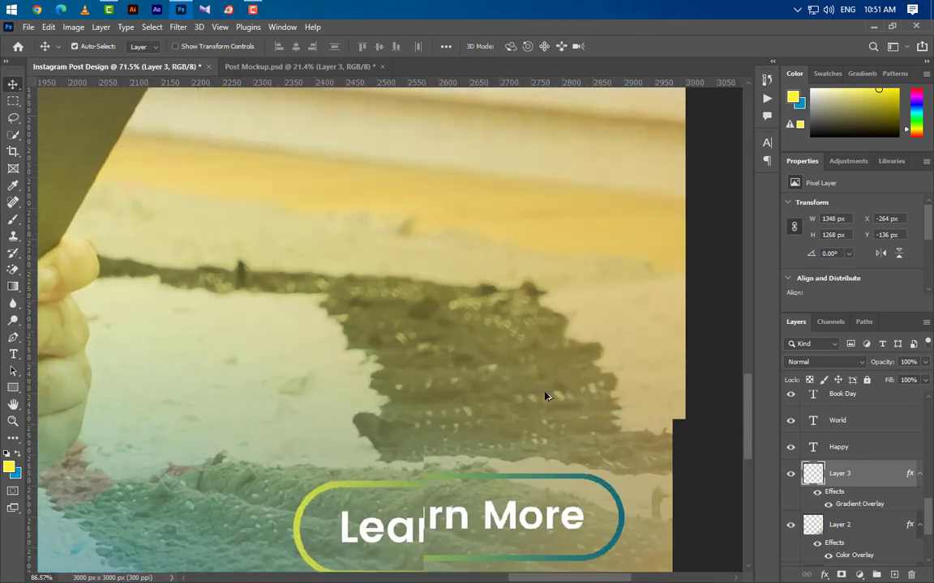
{"action": "scroll", "coordinate": [546, 397], "scroll_direction": "up", "scroll_amount": 5}
{"action": "left_click_drag", "start_coordinate": [13, 387], "coordinate": [59, 400]}
{"action": "left_click_drag", "start_coordinate": [248, 206], "coordinate": [271, 234]}
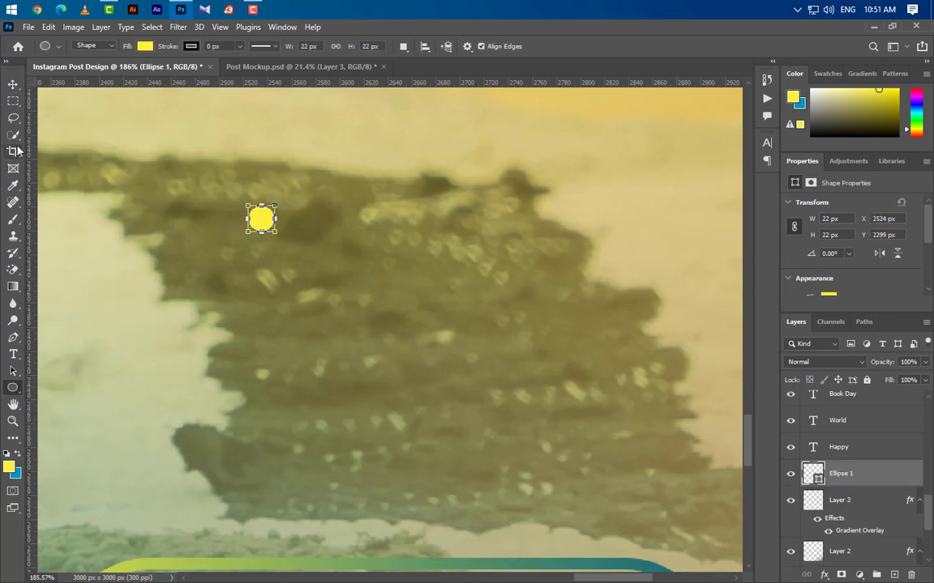
Change the small circle's fill to white (ffffff)
{"action": "left_click", "coordinate": [13, 83]}
{"action": "double_click", "coordinate": [814, 476]}
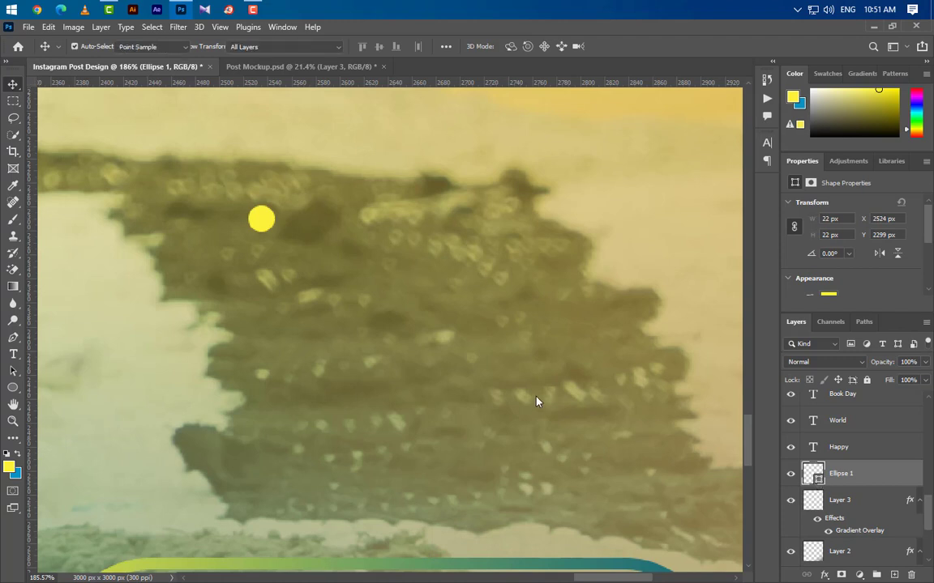
{"action": "type", "text": "ffffff"}
{"action": "left_click", "coordinate": [884, 244]}
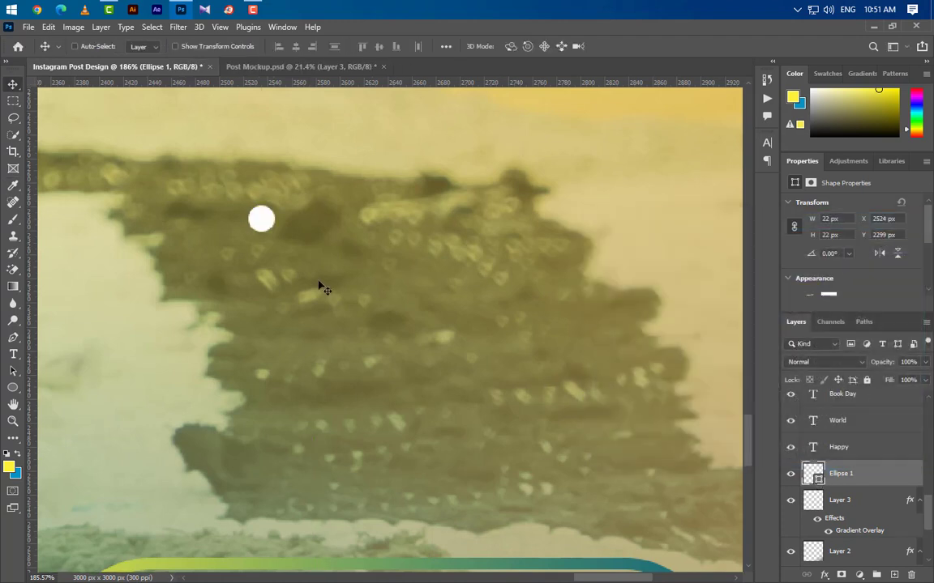
Scale the small white circle down to about 16 px wide, keeping its proportions
{"action": "key", "text": "ctrl+t"}
{"action": "left_click_drag", "start_coordinate": [279, 233], "coordinate": [269, 227]}
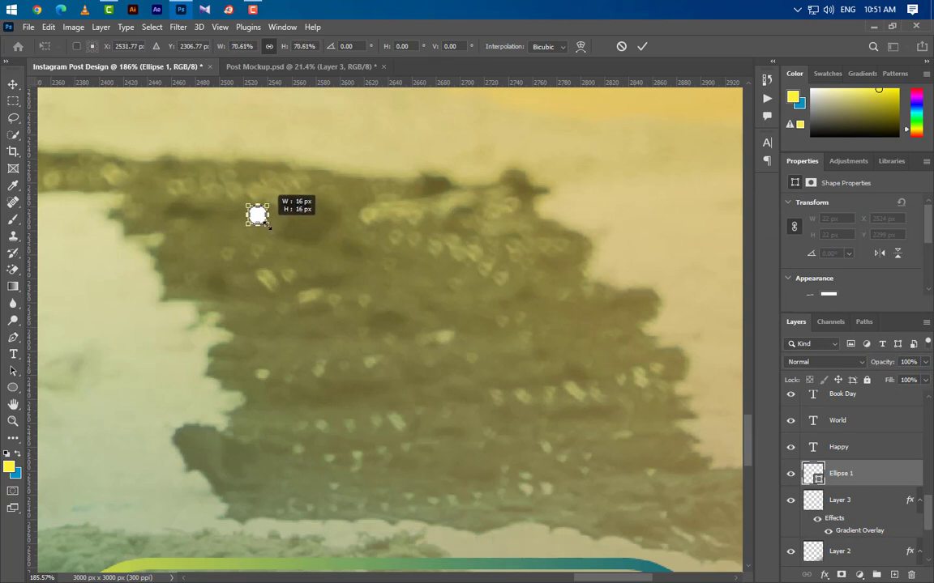
{"action": "left_click", "coordinate": [643, 47]}
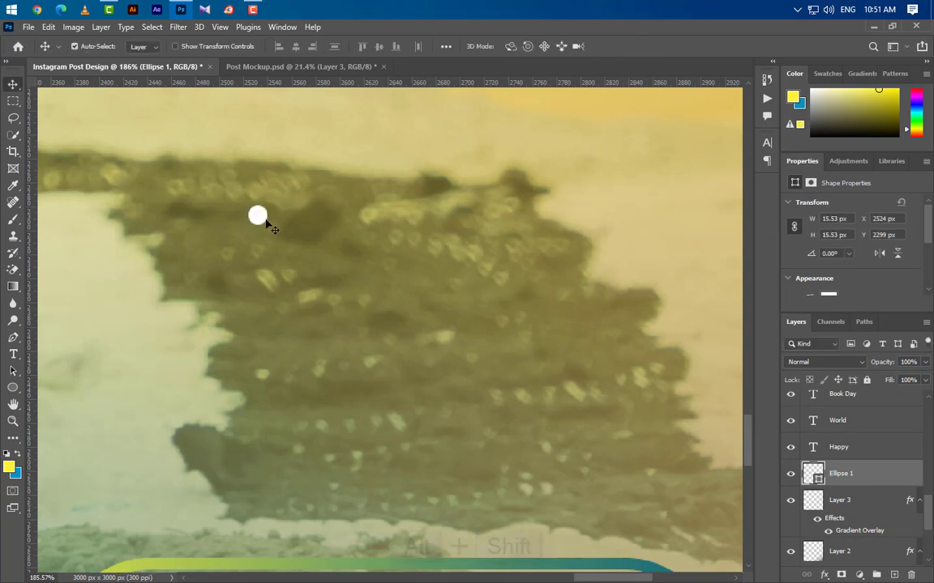
Duplicate the circle into a row of four about 42 px apart, group the row and copy it downward into a 4 × 4 dot grid
{"action": "left_click_drag", "start_coordinate": [258, 216], "coordinate": [409, 219]}
{"action": "left_click", "coordinate": [892, 528], "text": "shift"}
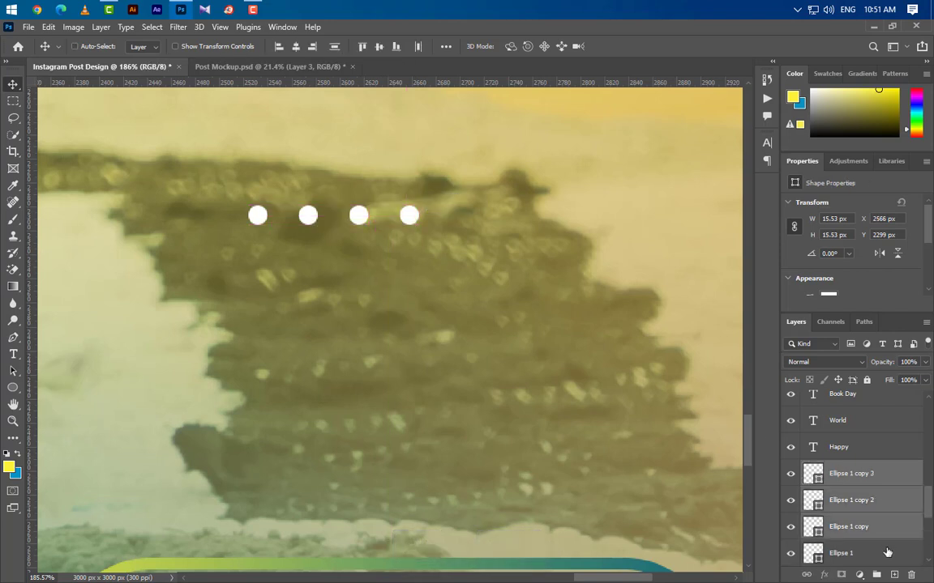
{"action": "key", "text": "ctrl+g"}
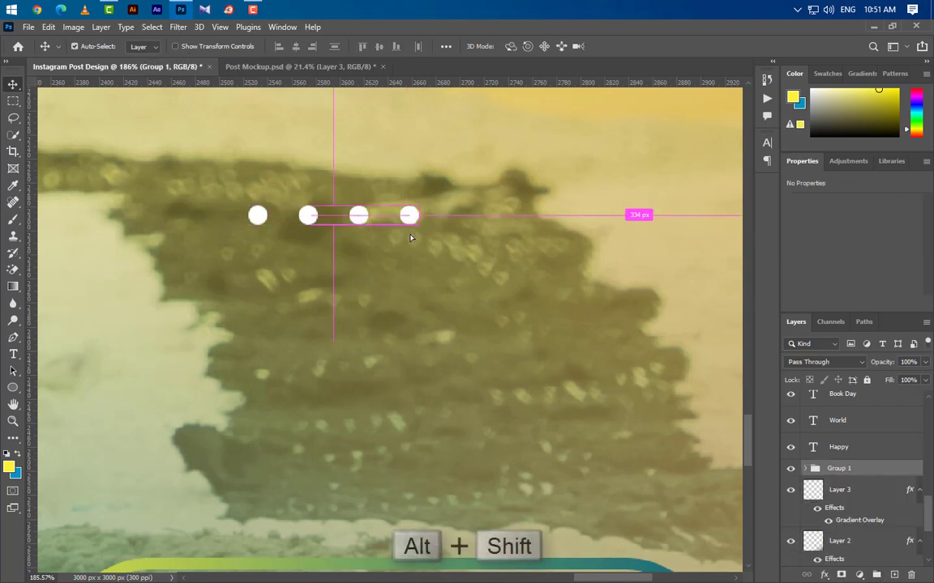
{"action": "left_click_drag", "start_coordinate": [410, 238], "coordinate": [410, 370]}
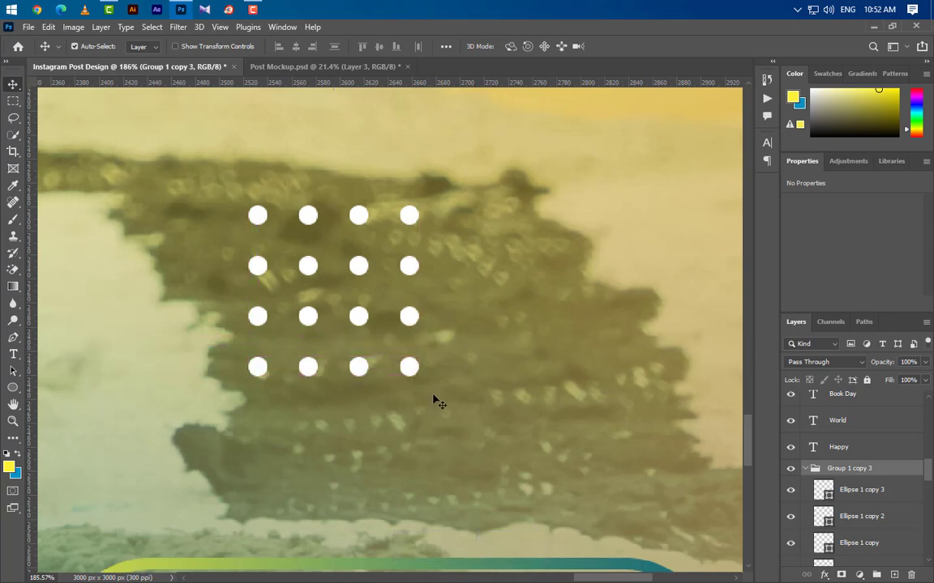
Collapse the four dot-row groups and combine them into a single group
{"action": "scroll", "coordinate": [435, 400], "scroll_direction": "down", "scroll_amount": 10}
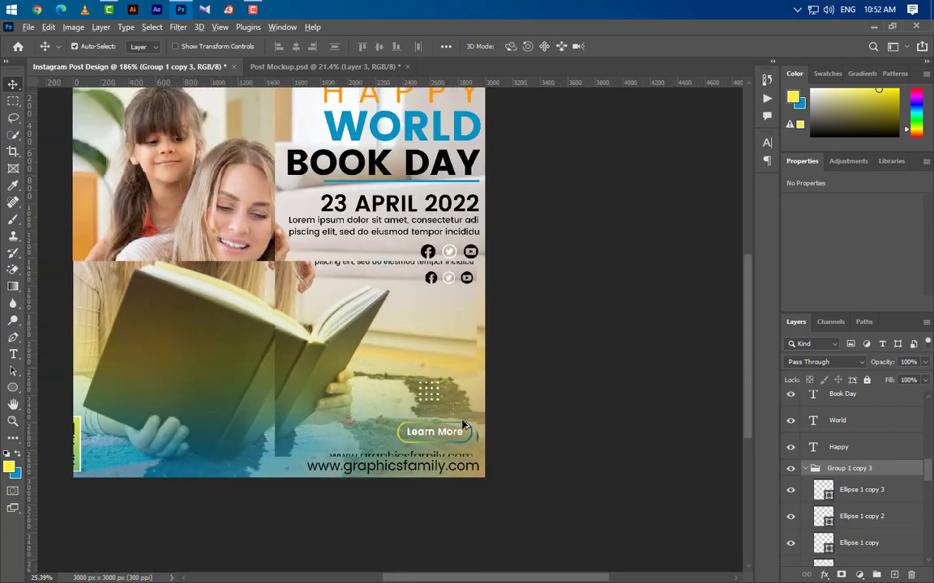
{"action": "scroll", "coordinate": [438, 413], "scroll_direction": "up", "scroll_amount": 4}
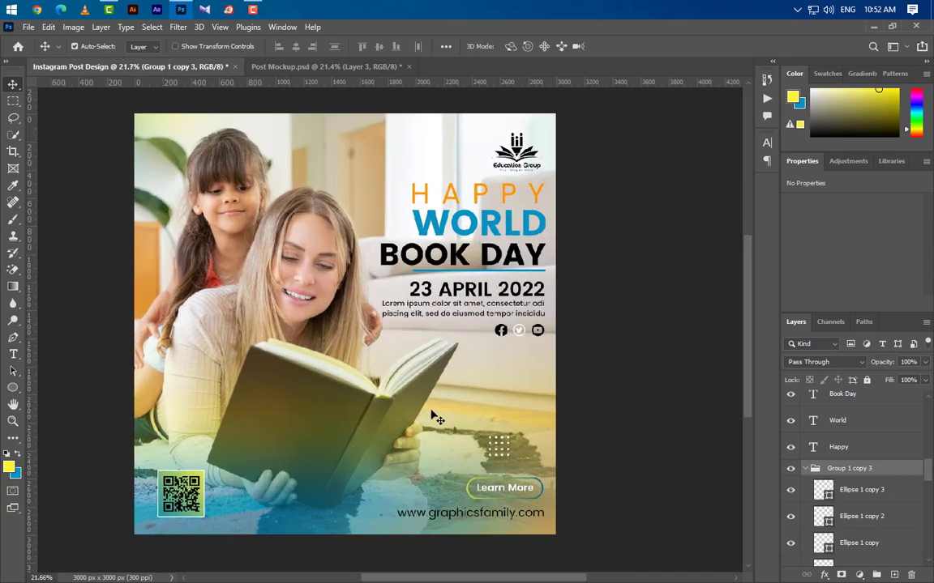
{"action": "left_click", "coordinate": [810, 469]}
{"action": "left_click", "coordinate": [806, 485]}
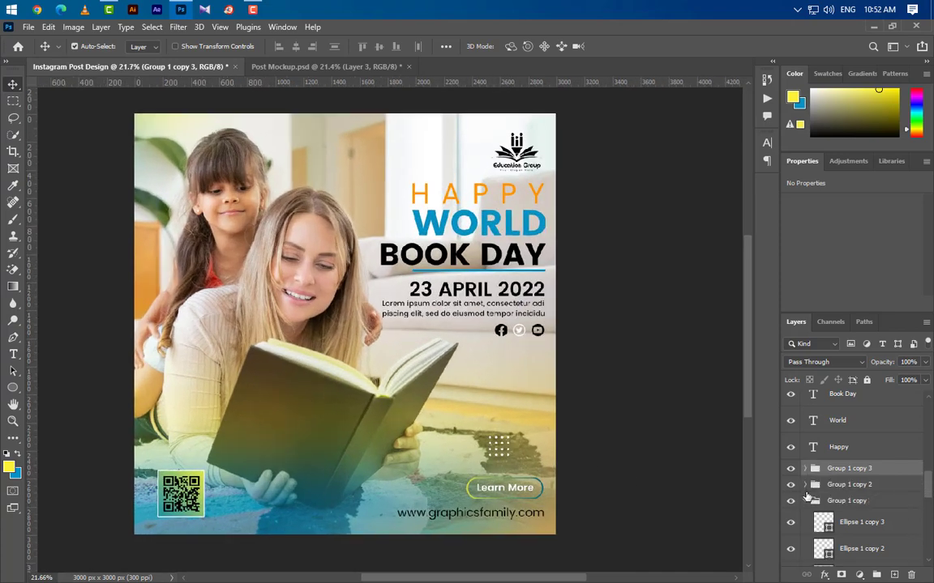
{"action": "left_click", "coordinate": [803, 501]}
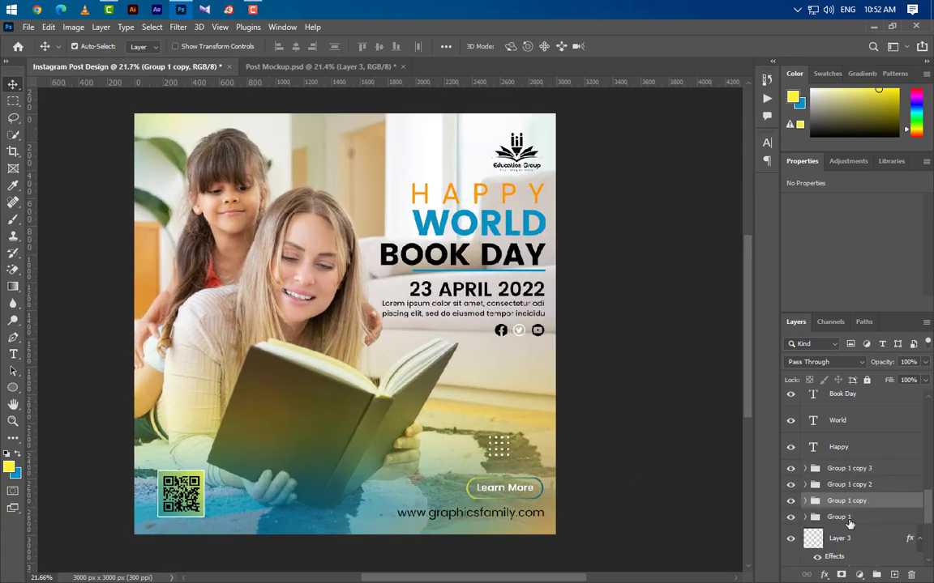
{"action": "left_click", "coordinate": [863, 517]}
{"action": "left_click", "coordinate": [846, 501], "text": "ctrl"}
{"action": "left_click", "coordinate": [847, 484], "text": "ctrl"}
{"action": "left_click", "coordinate": [848, 468], "text": "ctrl"}
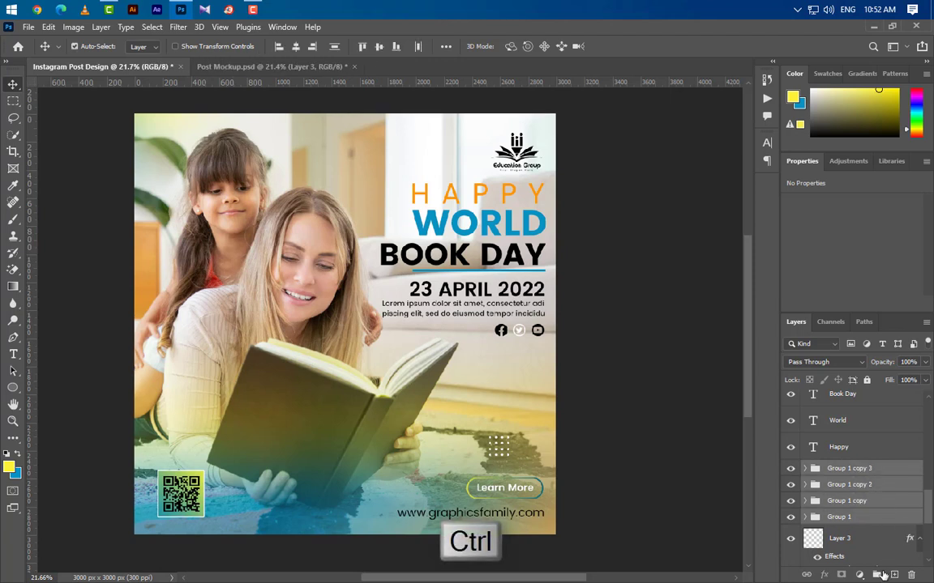
{"action": "left_click", "coordinate": [876, 574]}
Move the dot grid about 205 px right and 42 px down, above the right end of the "Learn More" button
{"action": "key", "text": "ctrl+t"}
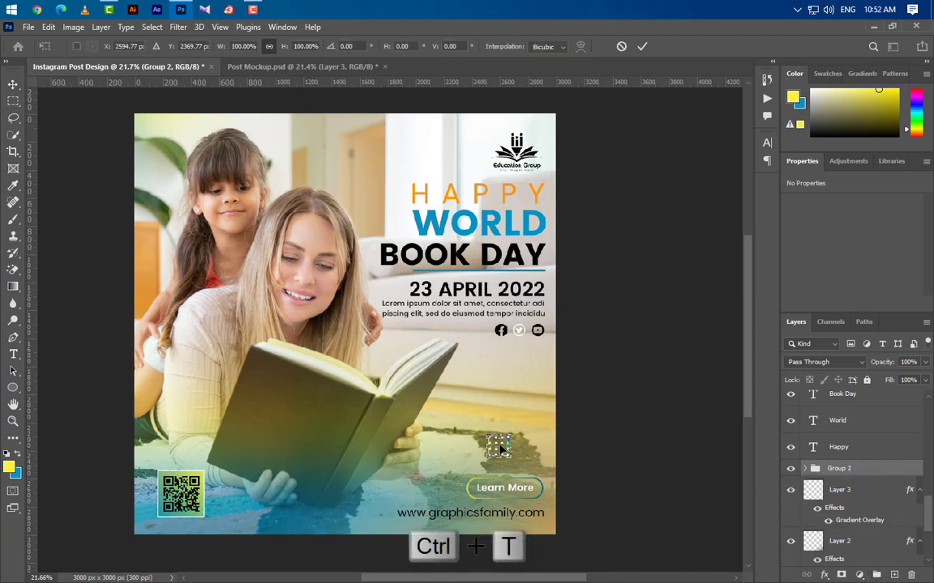
{"action": "left_click_drag", "start_coordinate": [502, 447], "coordinate": [527, 459]}
{"action": "left_click_drag", "start_coordinate": [528, 455], "coordinate": [528, 455]}
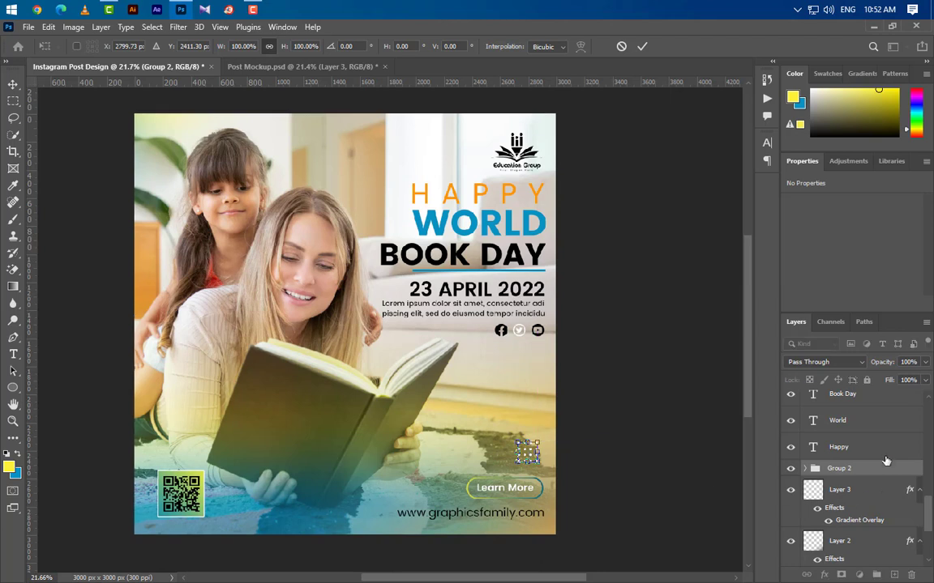
{"action": "left_click", "coordinate": [642, 47]}
Duplicate the dot grid group and move the copy about 2593 px left and 2201 px up to the design's upper-left corner
{"action": "left_click_drag", "start_coordinate": [908, 478], "coordinate": [893, 575]}
{"action": "key", "text": "ctrl+t"}
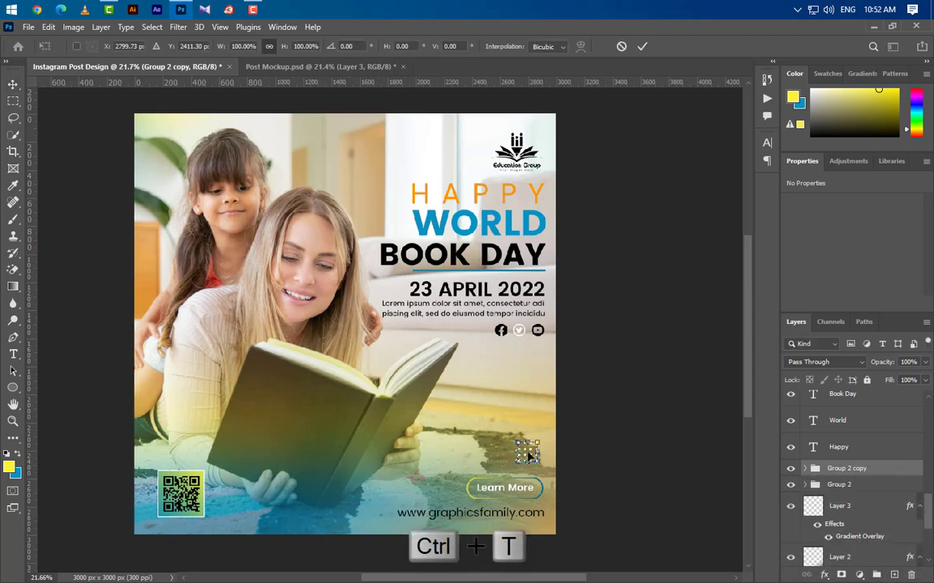
{"action": "left_click_drag", "start_coordinate": [526, 452], "coordinate": [162, 147]}
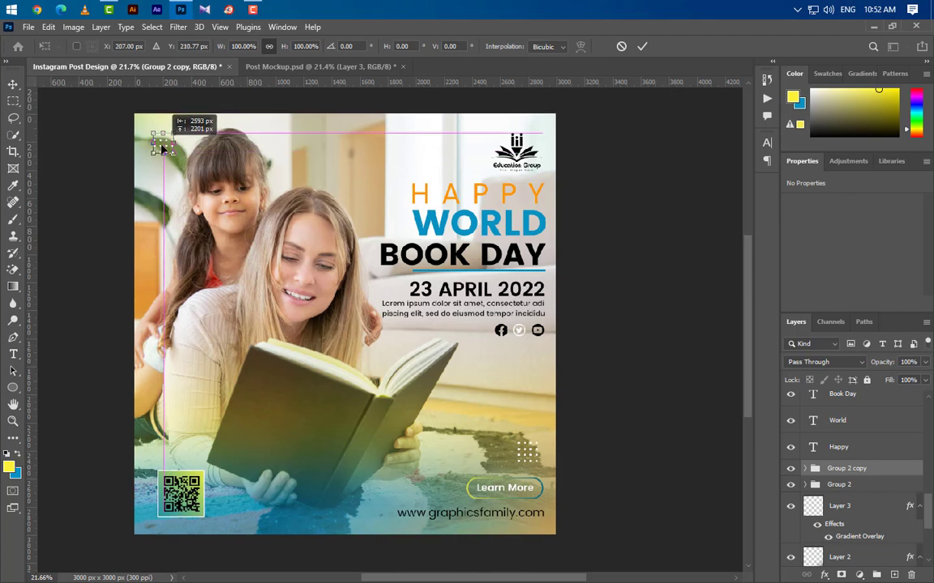
{"action": "left_click", "coordinate": [642, 46]}
{"action": "left_click", "coordinate": [605, 307]}
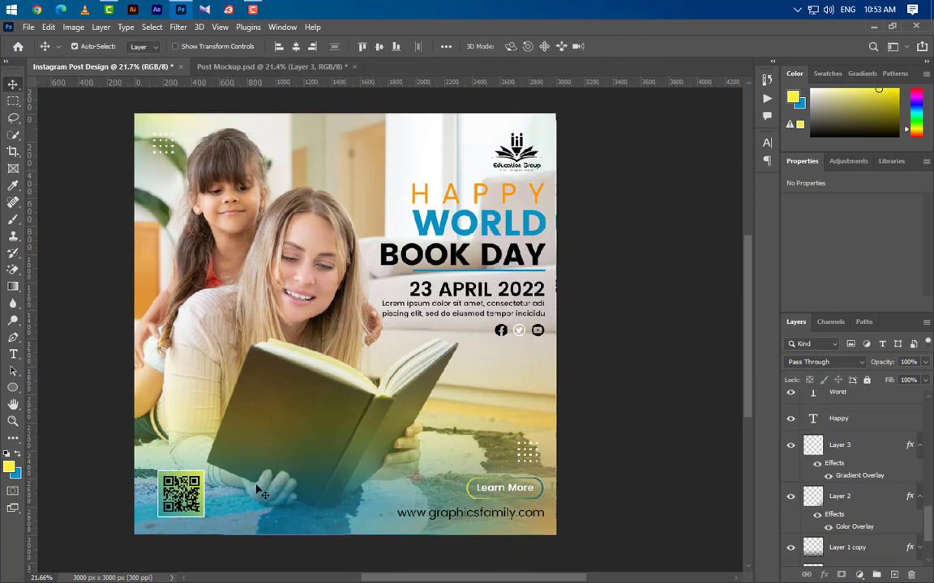
Set the opacity of the gradient square behind the QR code to 75%
{"action": "left_click", "coordinate": [181, 479]}
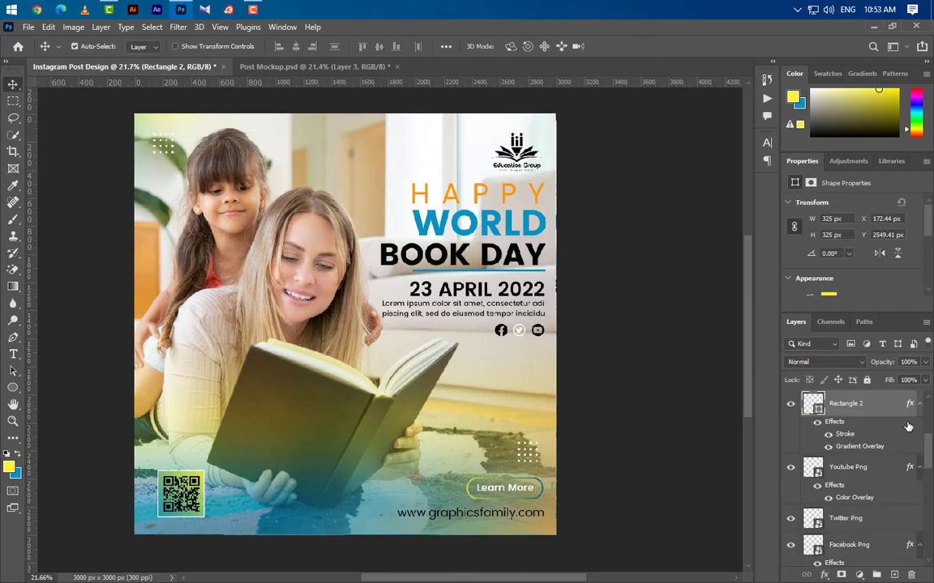
{"action": "type", "text": "75"}
{"action": "key", "text": "Return"}
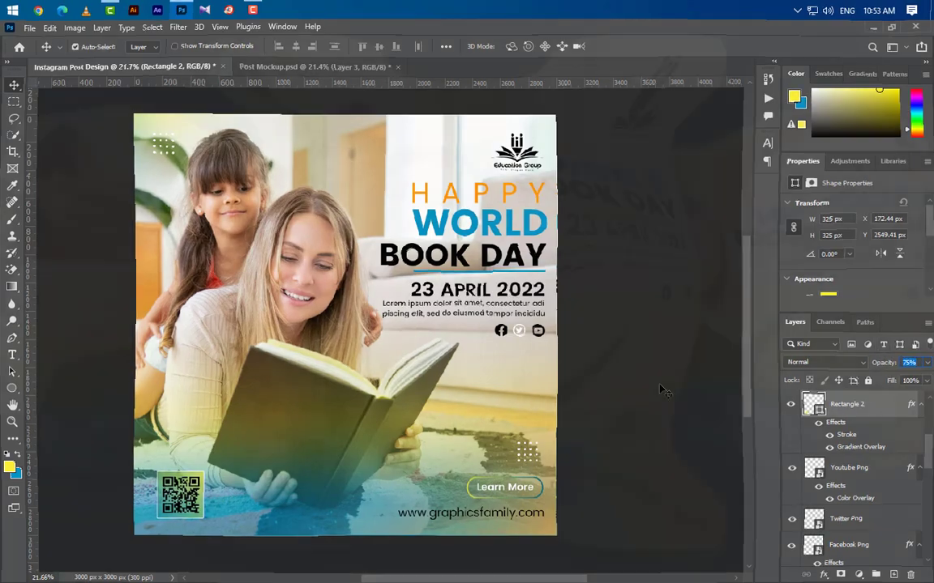